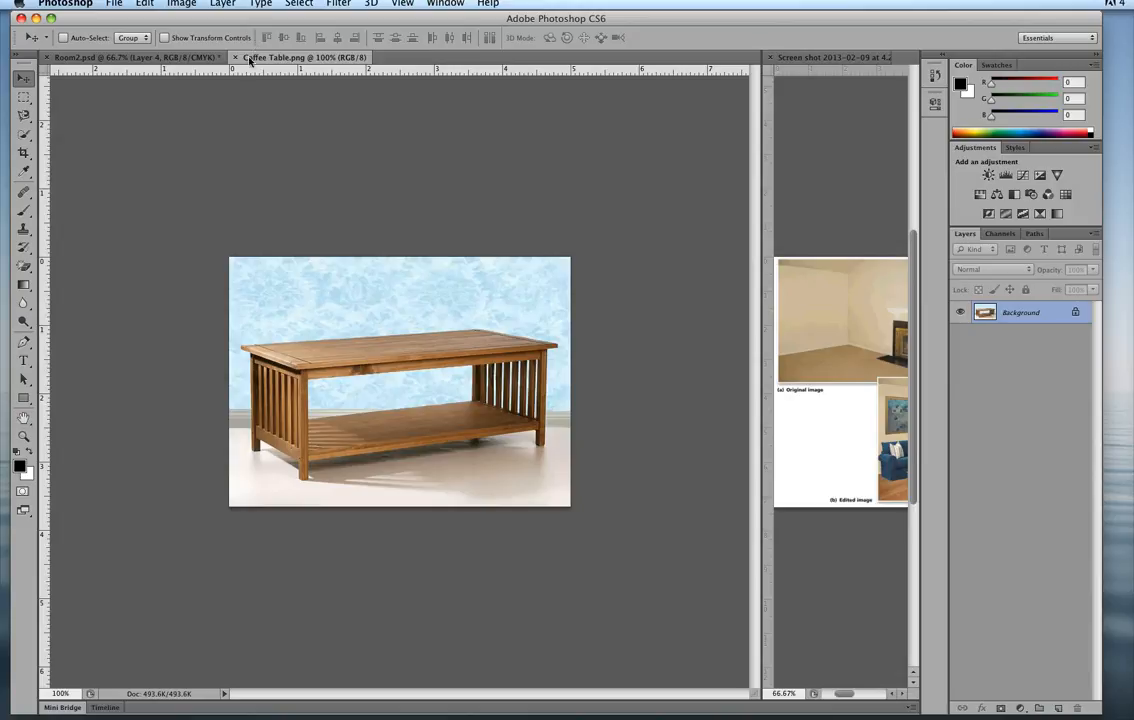
Undock the Coffee Table.png document into its own floating window over Room2.psd.
drag(250, 62, 600, 176)
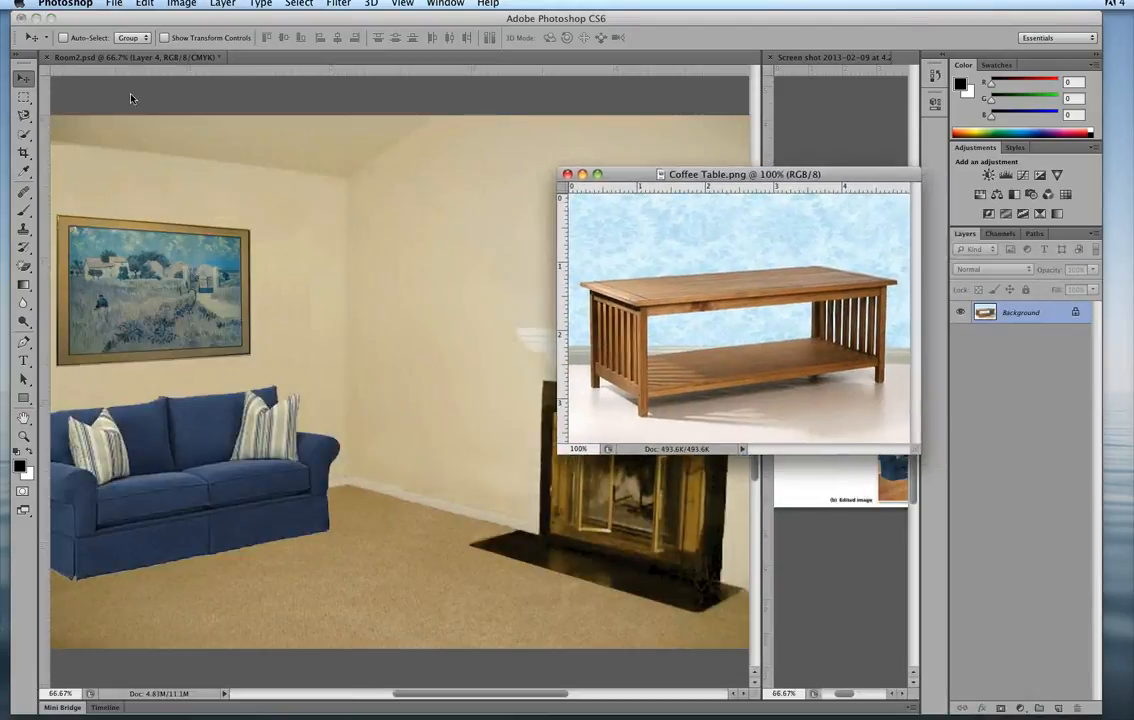
Try to move the coffee table image into Room2.psd with the Rectangular Marquee tool active.
click(24, 97)
drag(685, 337, 538, 319)
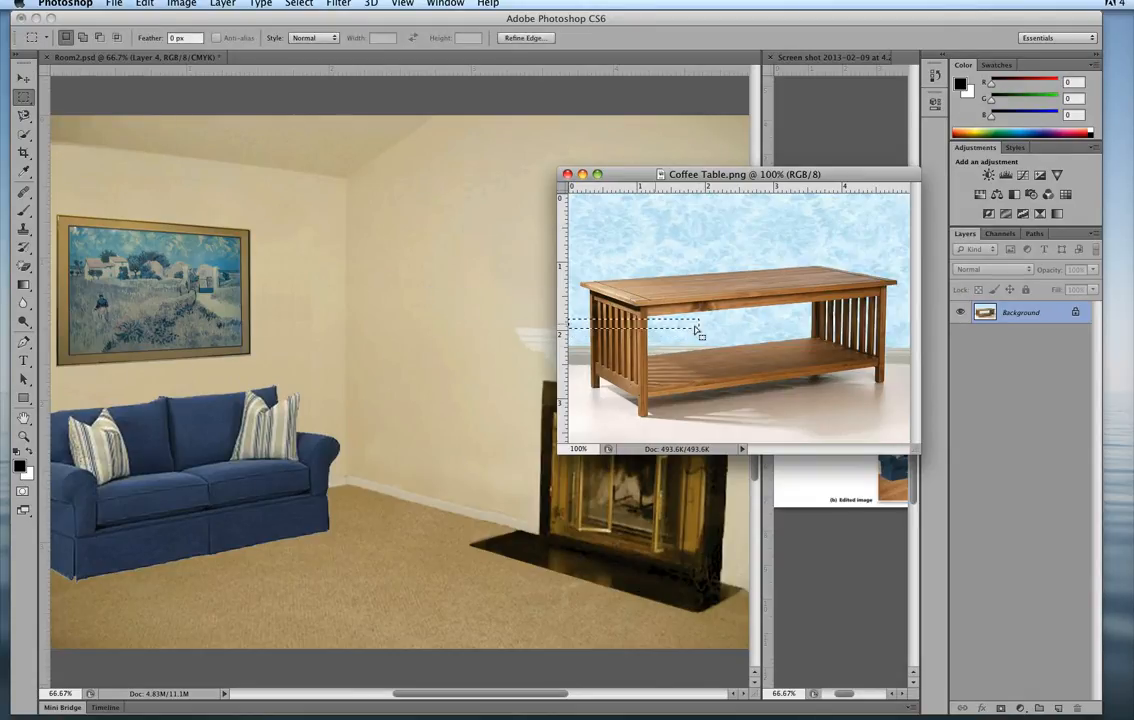
drag(697, 330, 543, 337)
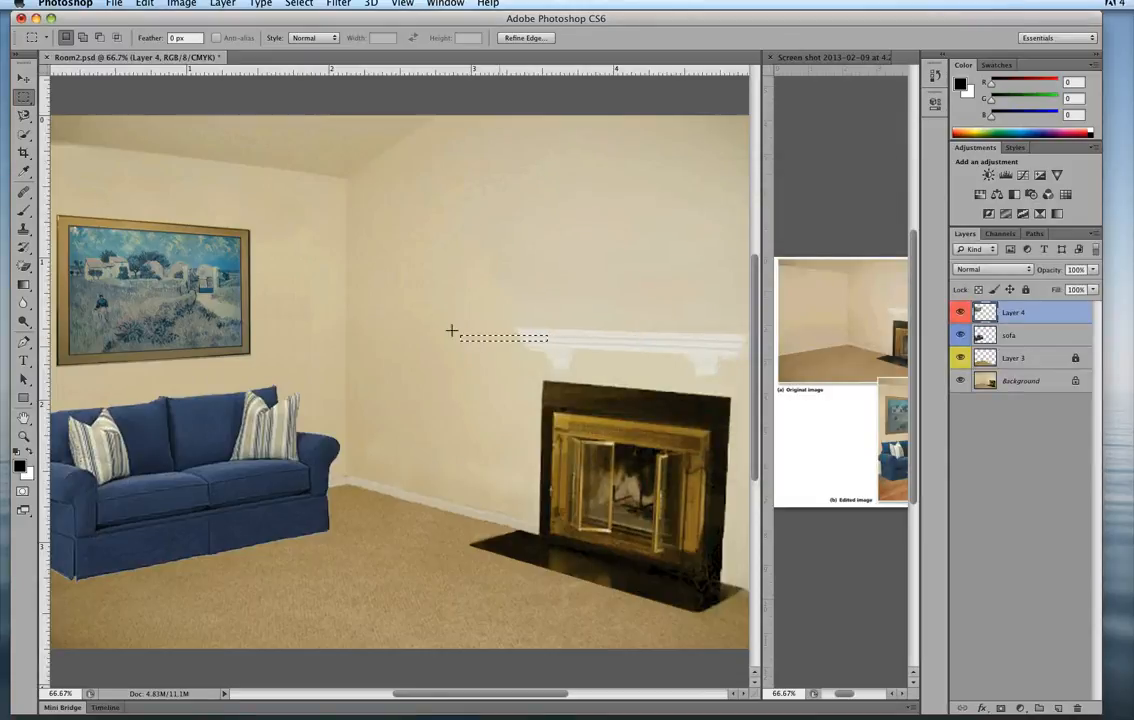
drag(467, 319, 540, 323)
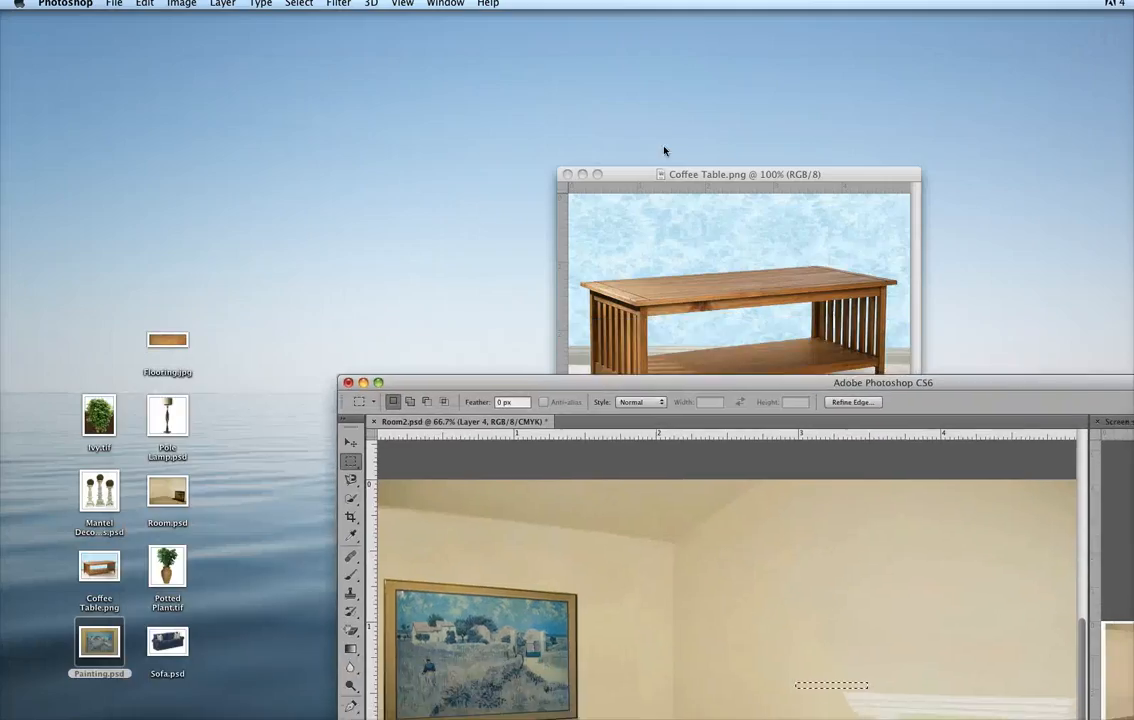
Rearrange the windows so Coffee Table.png sits over the desktop beside the Room2.psd canvas.
click(676, 176)
drag(675, 176, 180, 225)
drag(555, 384, 495, 29)
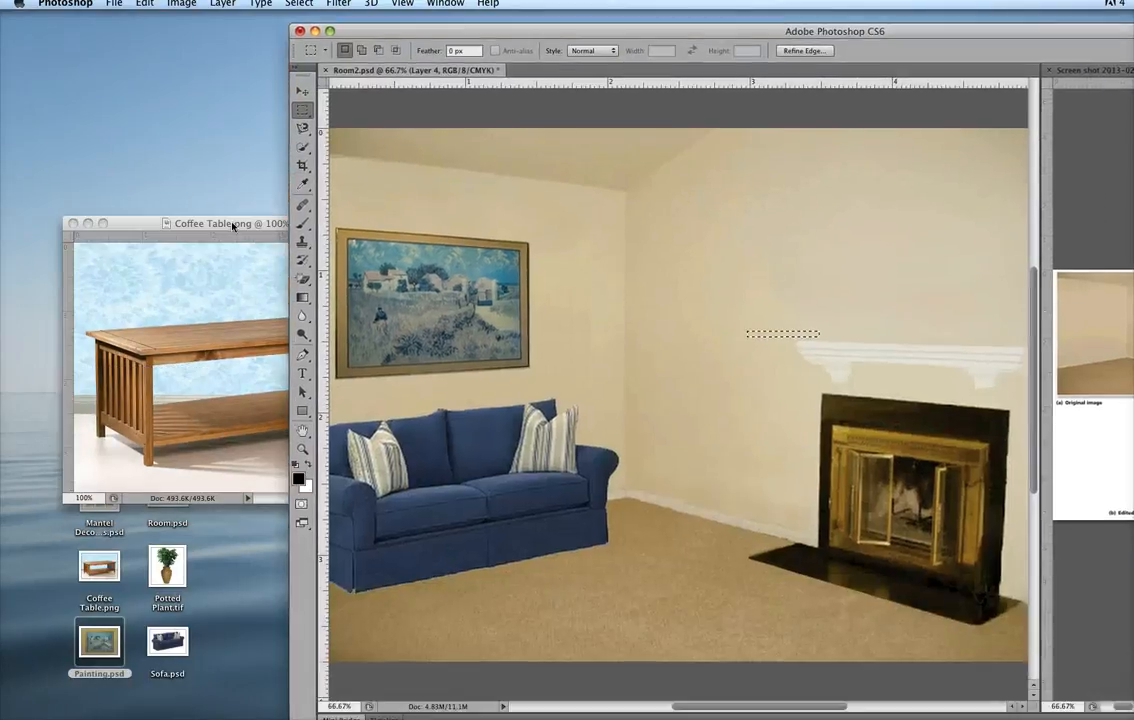
Try moving the coffee table image into Room2.psd with the Move tool, and undo the copy.
click(232, 223)
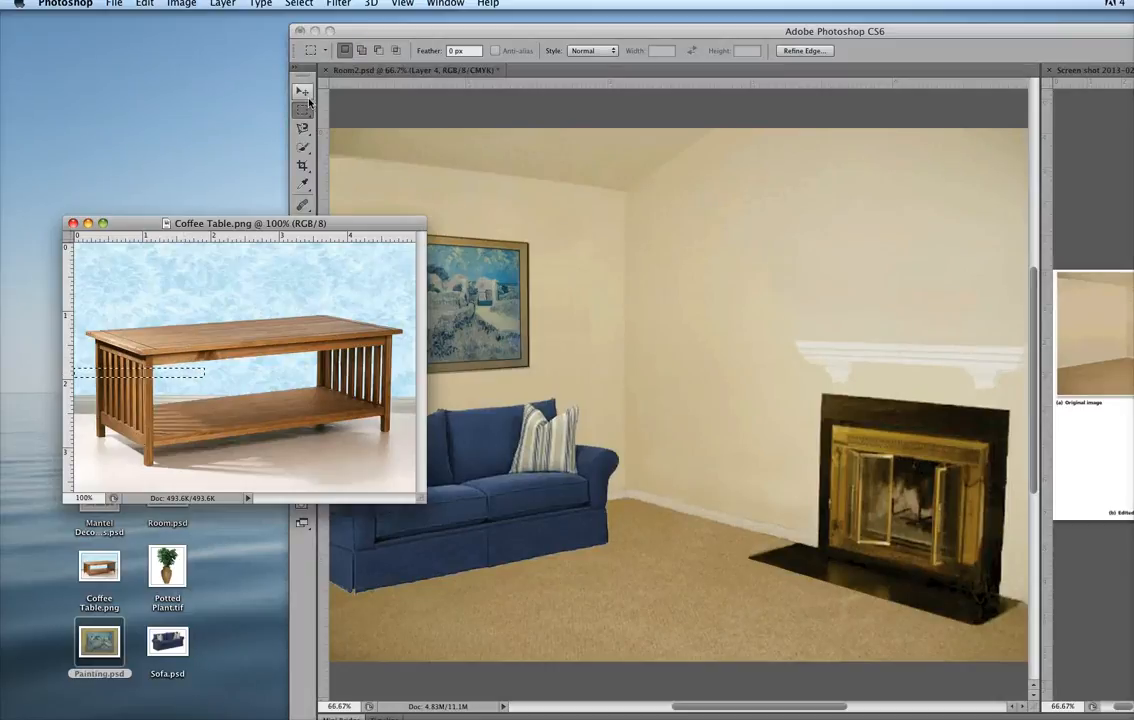
key(v)
drag(187, 374, 630, 372)
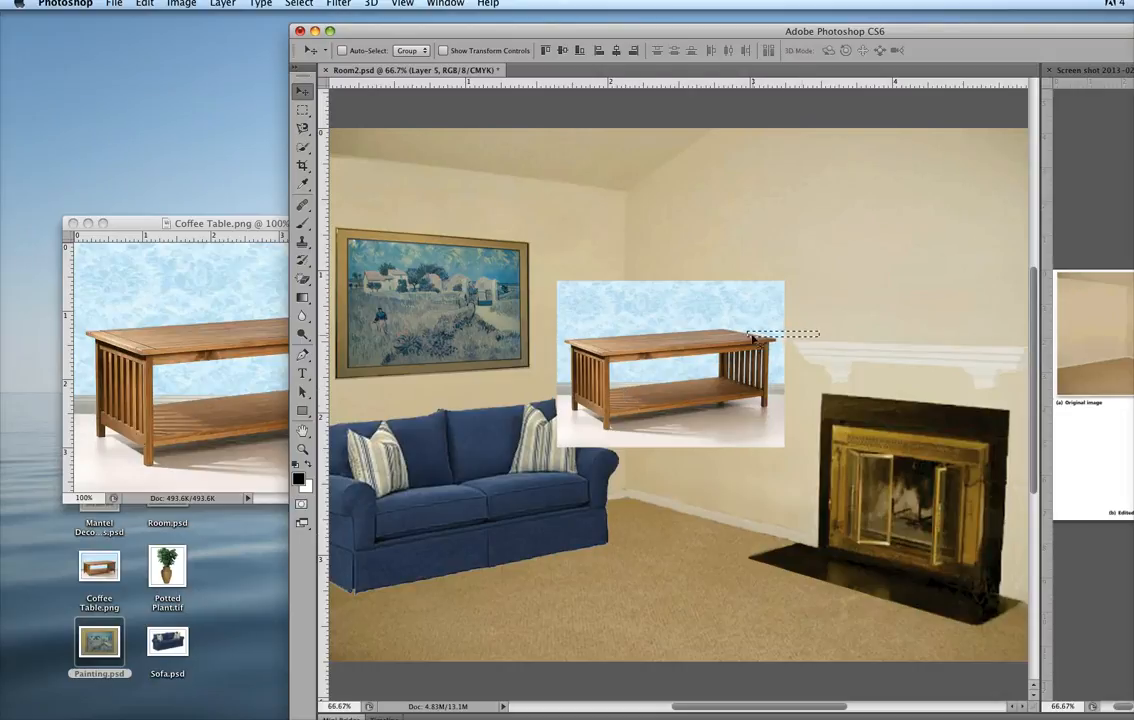
key(super+z)
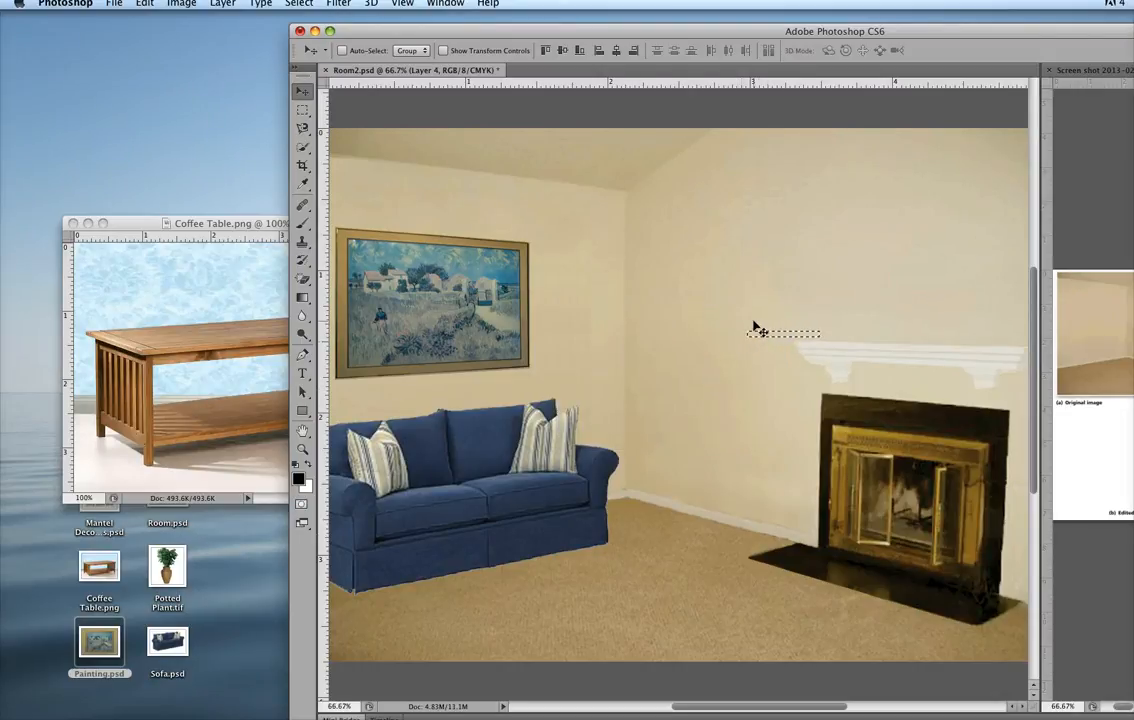
Deselect in Room2.psd, move the selected strip of Coffee Table.png into the room above the sofa, and undo it.
key(super+d)
click(193, 318)
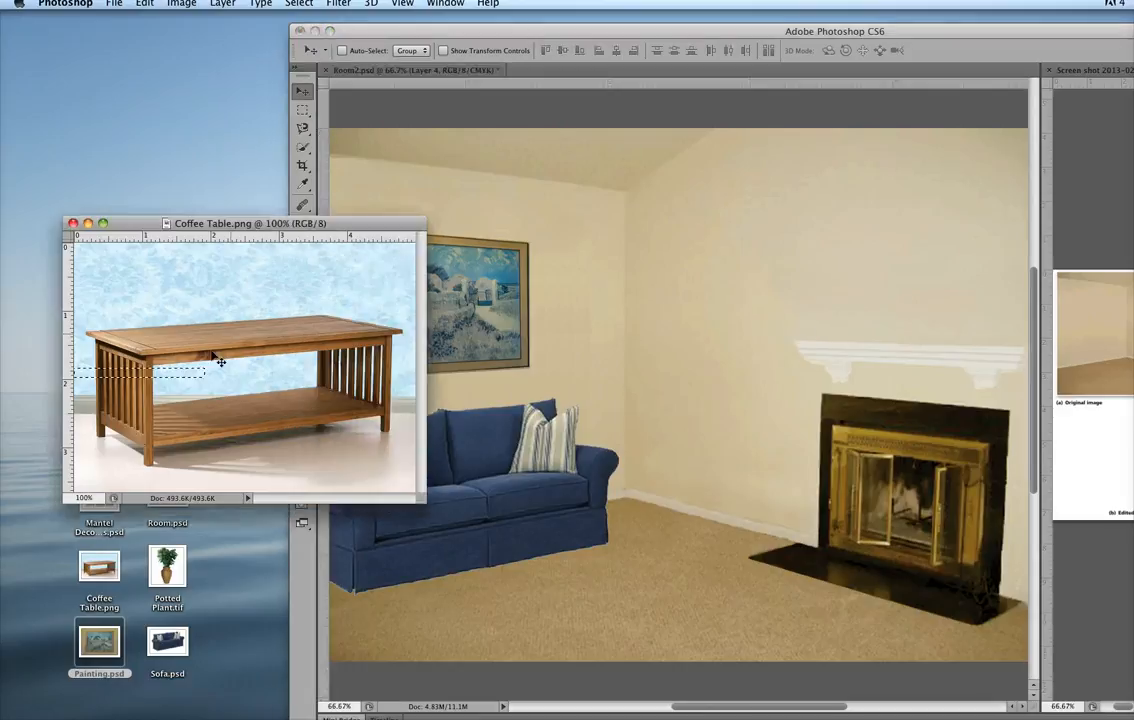
drag(195, 375, 614, 398)
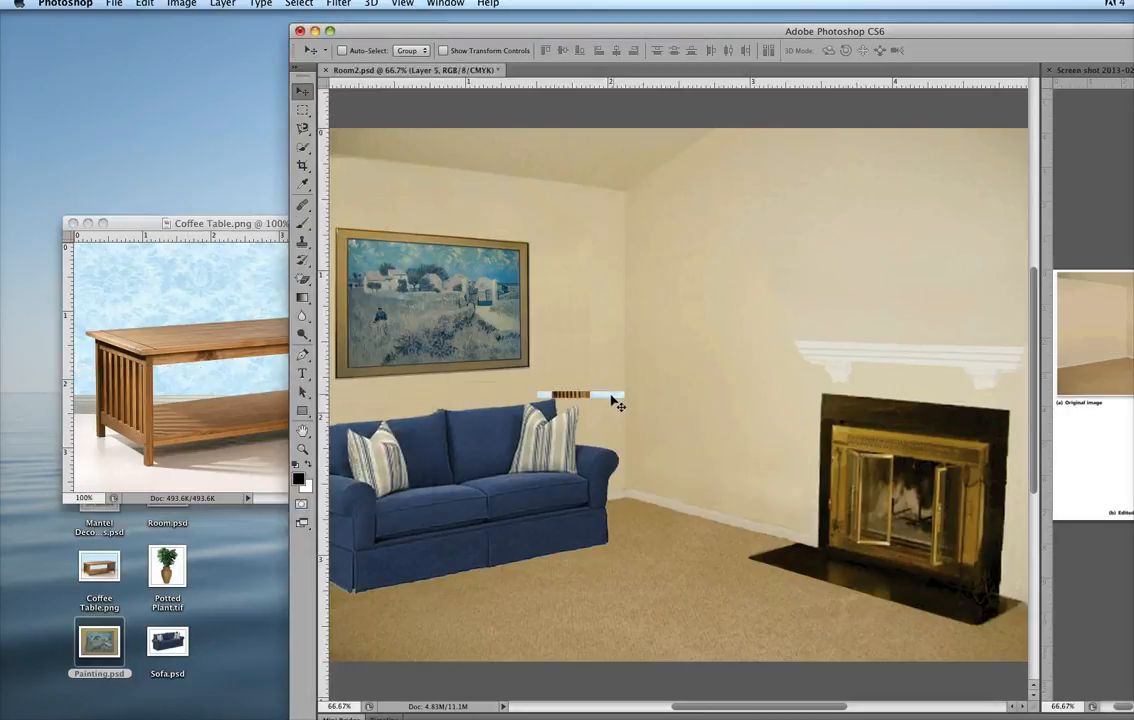
key(super+z)
Shift the main application window so the floating Coffee Table.png window stays reachable beside Room2.psd.
click(236, 224)
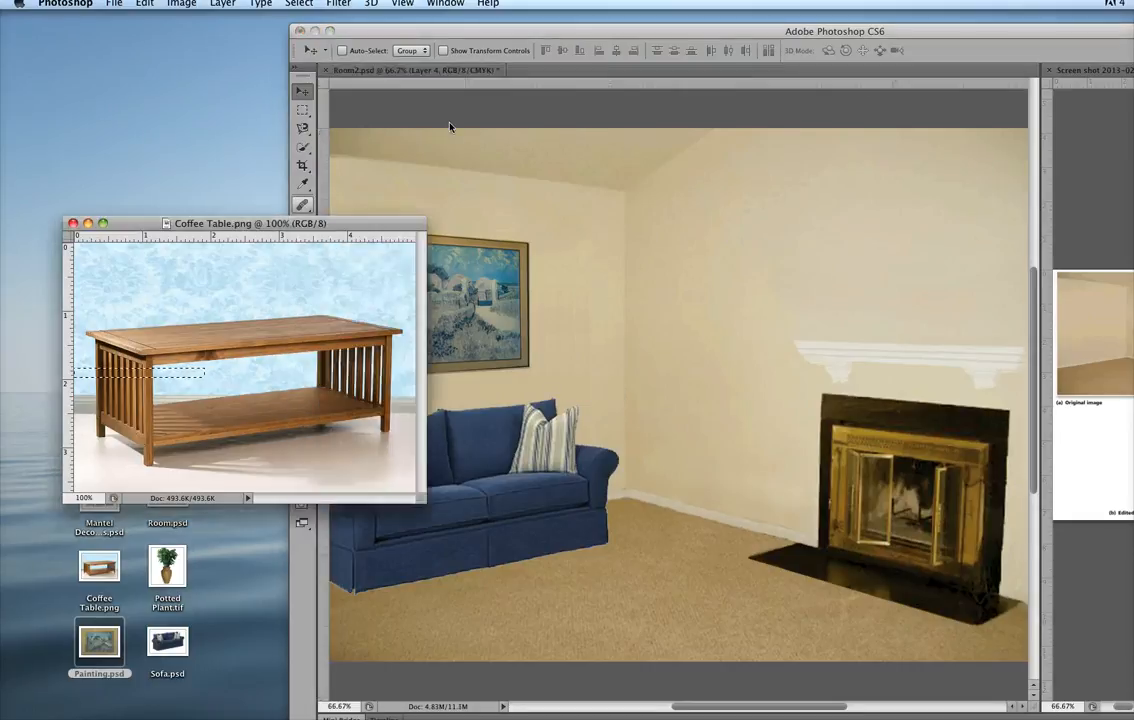
click(450, 36)
drag(418, 37, 491, 9)
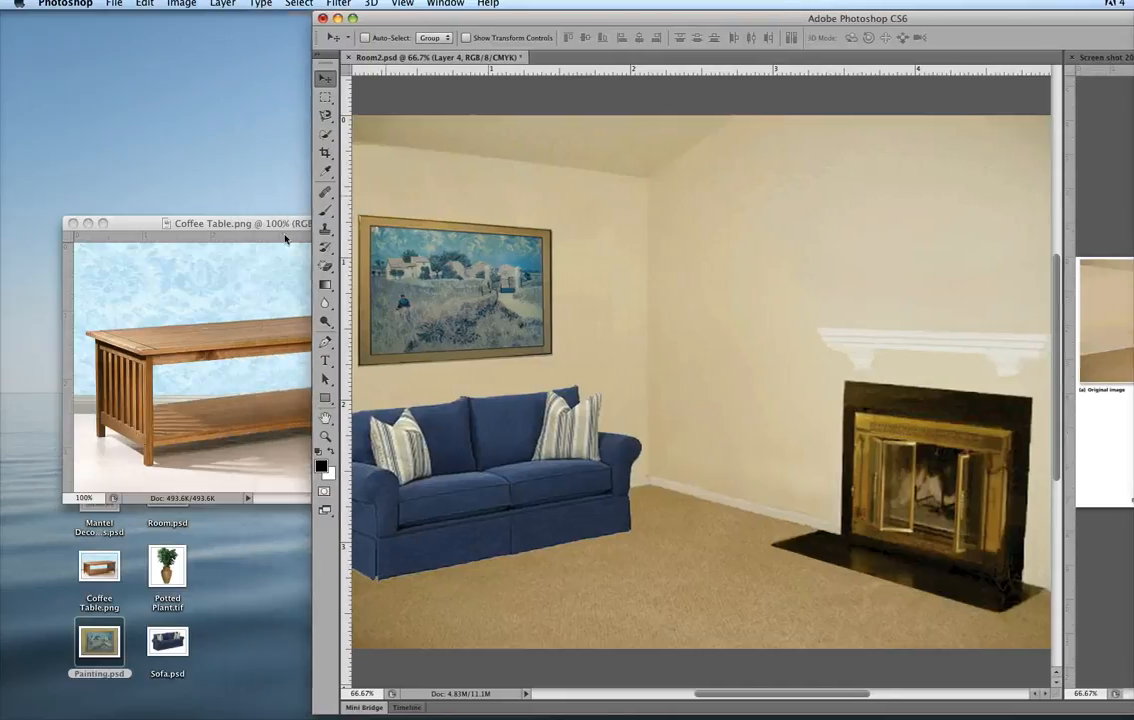
click(285, 238)
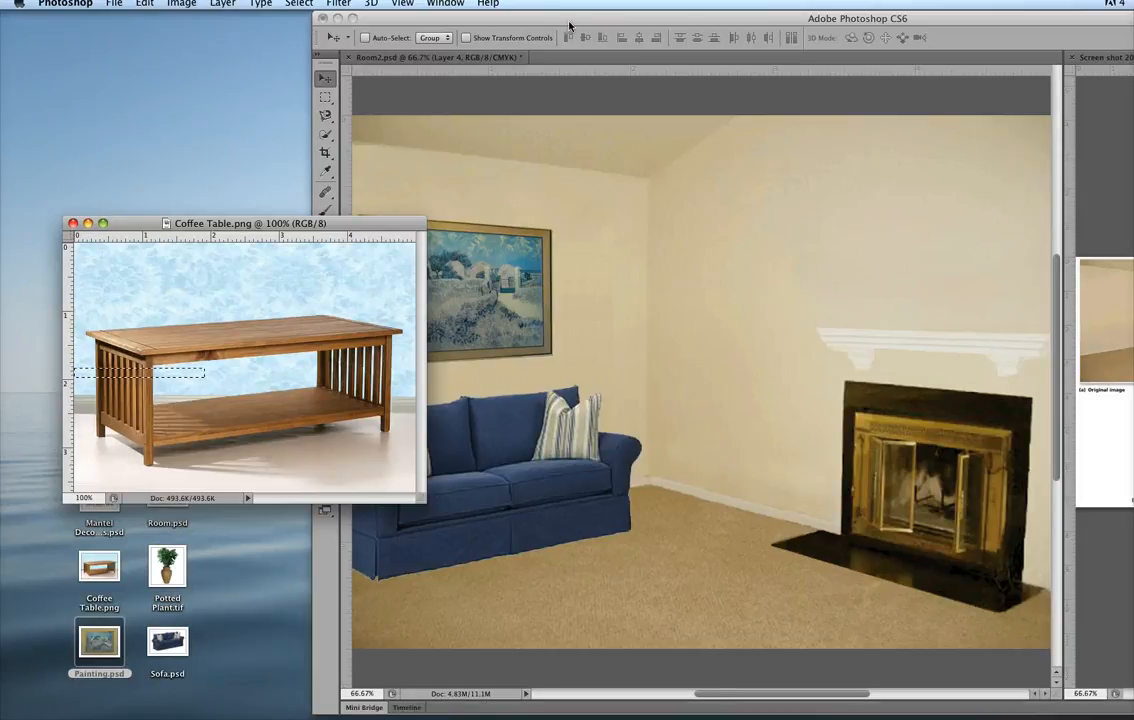
click(532, 157)
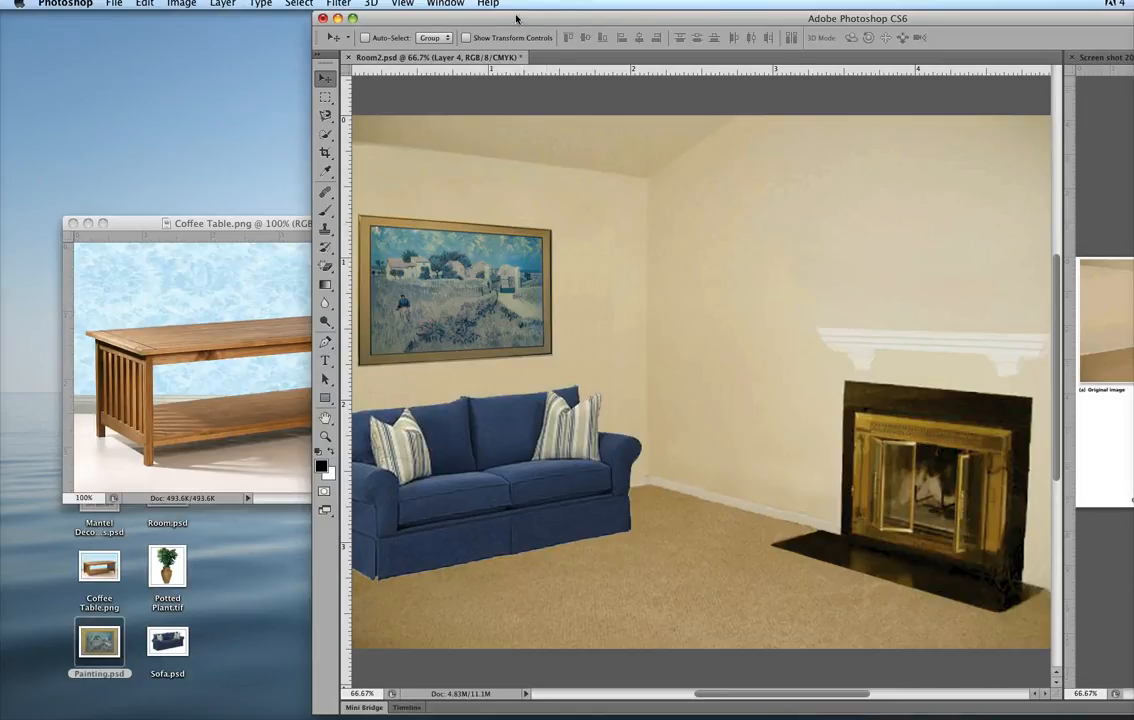
drag(516, 19, 483, 25)
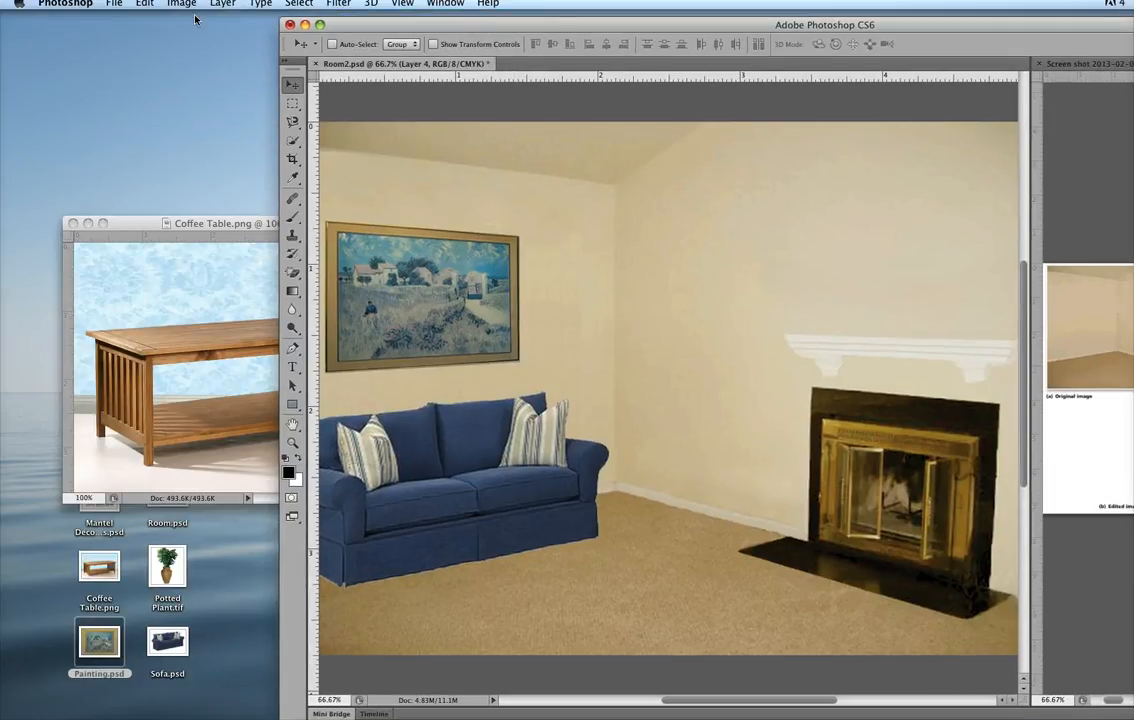
Save the Room2.psd document.
click(115, 5)
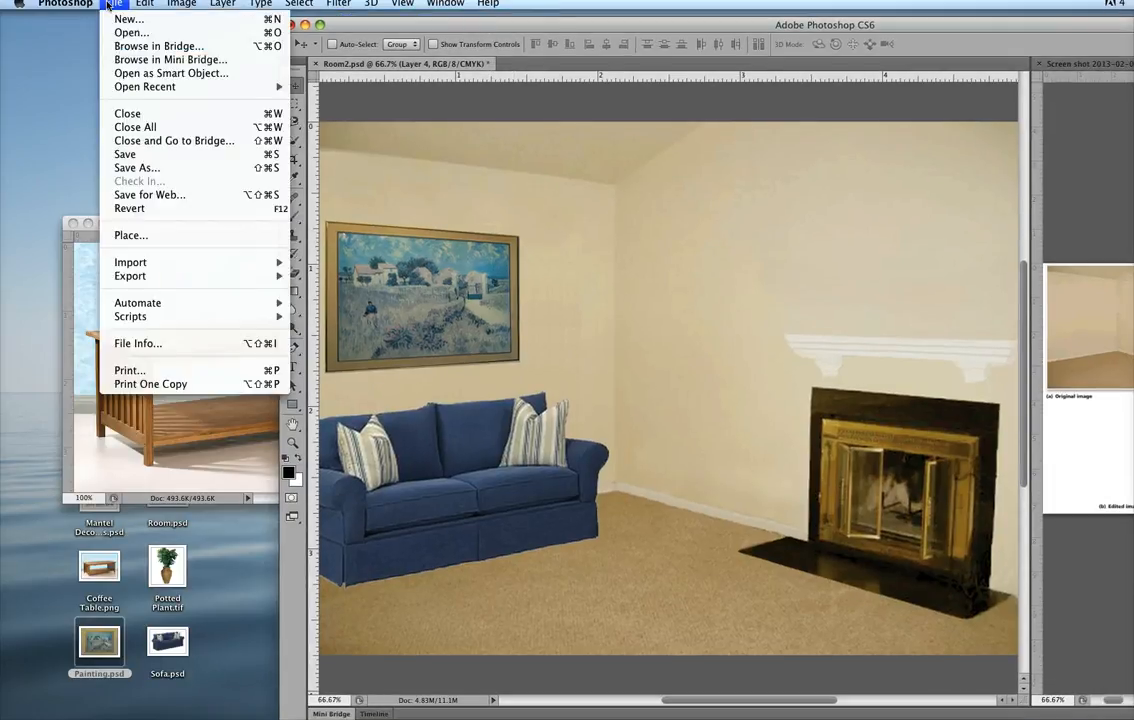
click(125, 155)
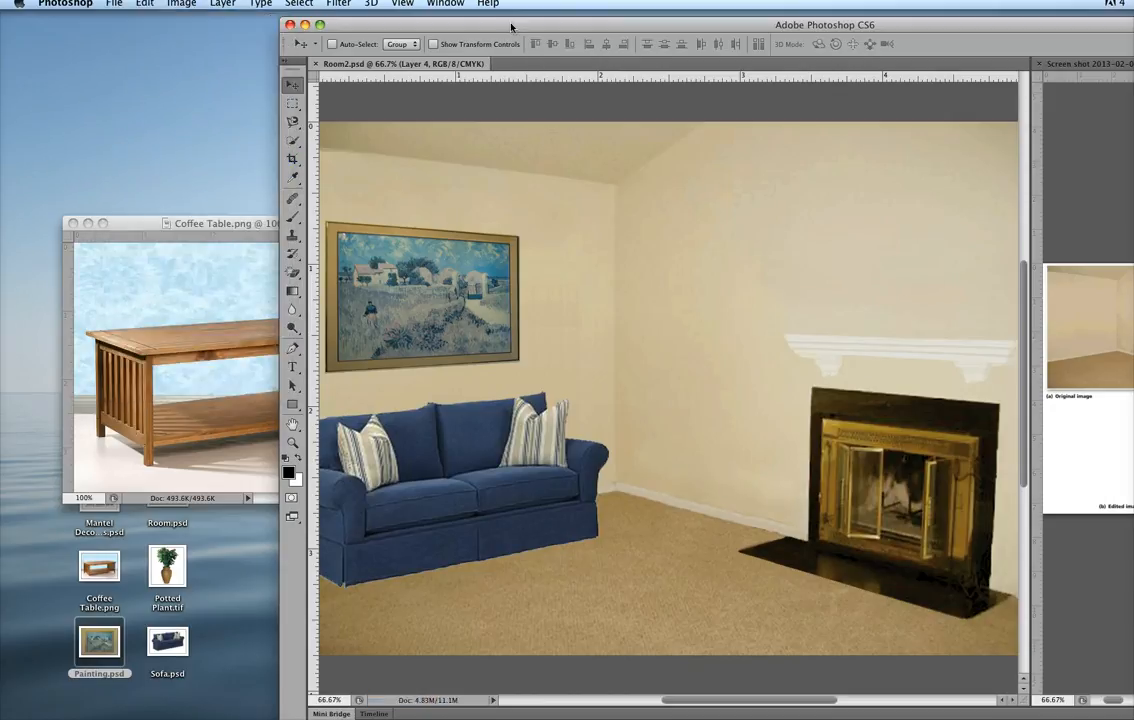
Move the Coffee Table.png window lower on the desktop and slide the main application window partly over it.
drag(511, 25, 546, 38)
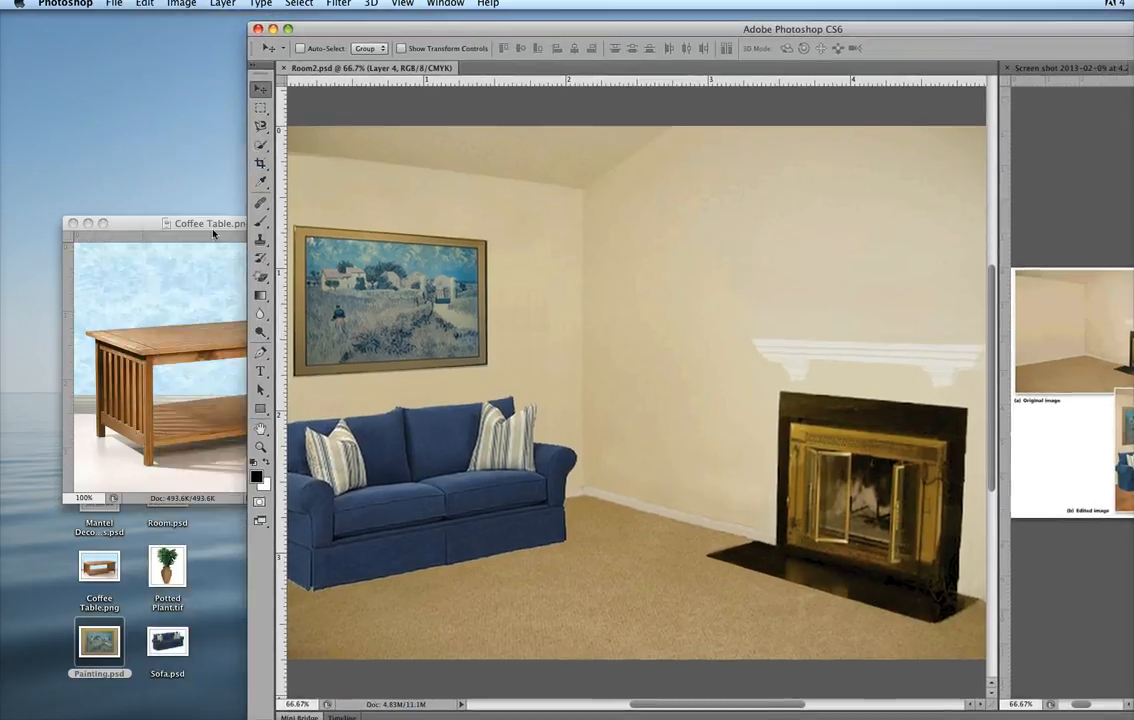
click(216, 218)
drag(216, 218, 231, 423)
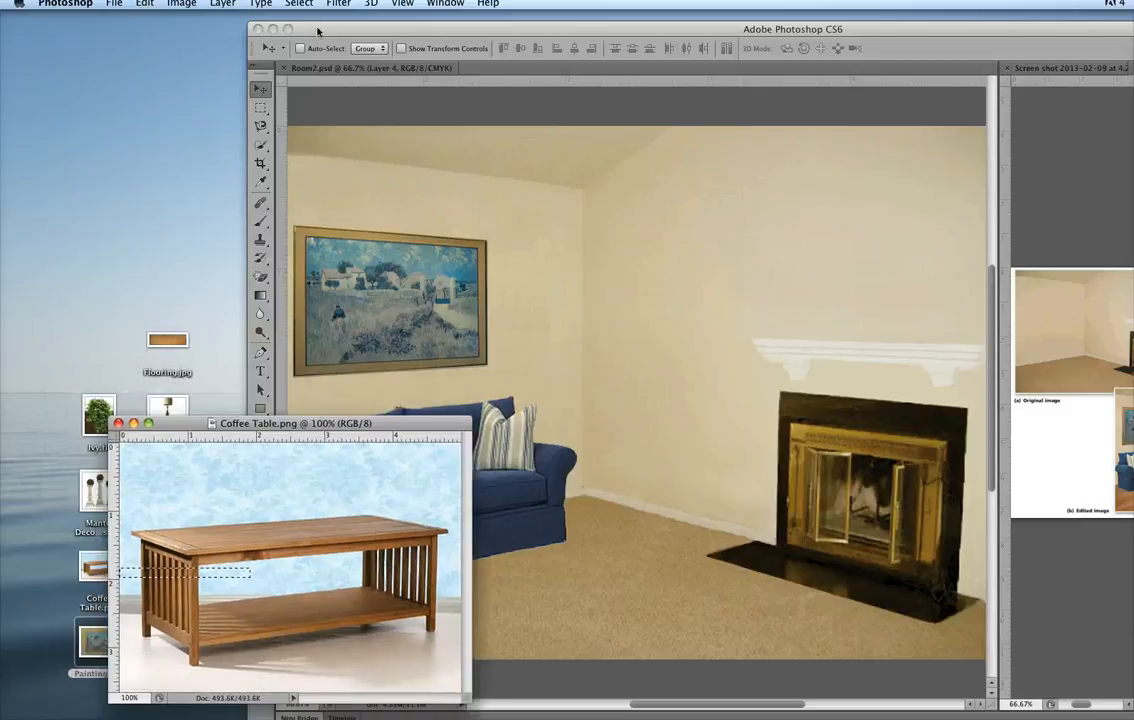
click(310, 28)
drag(310, 28, 220, 5)
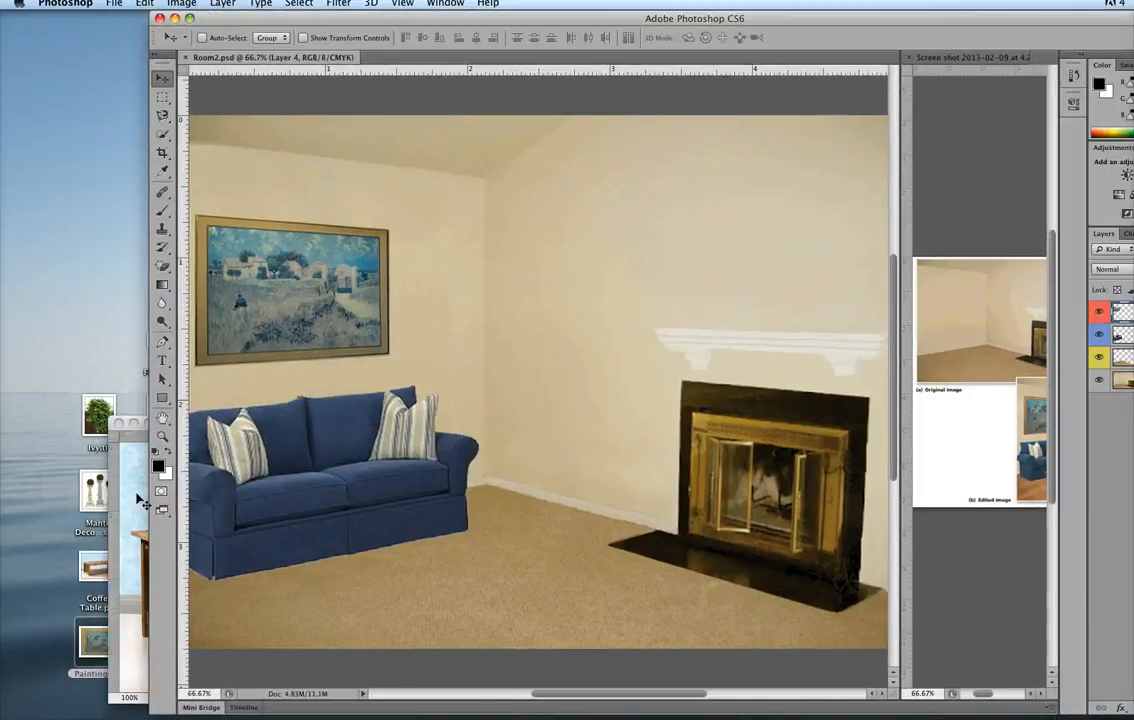
Float Coffee Table.png over the room's fireplace and move its selected strip into Room2.psd beside the painting.
click(141, 425)
drag(178, 423, 598, 268)
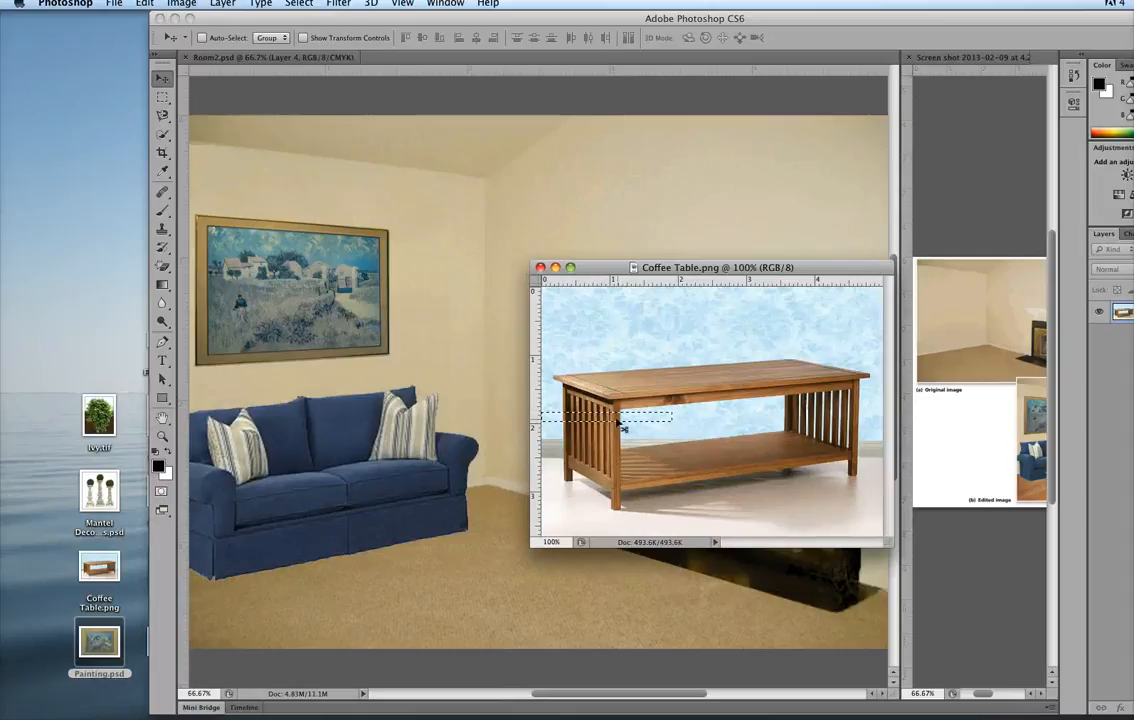
drag(624, 422, 468, 323)
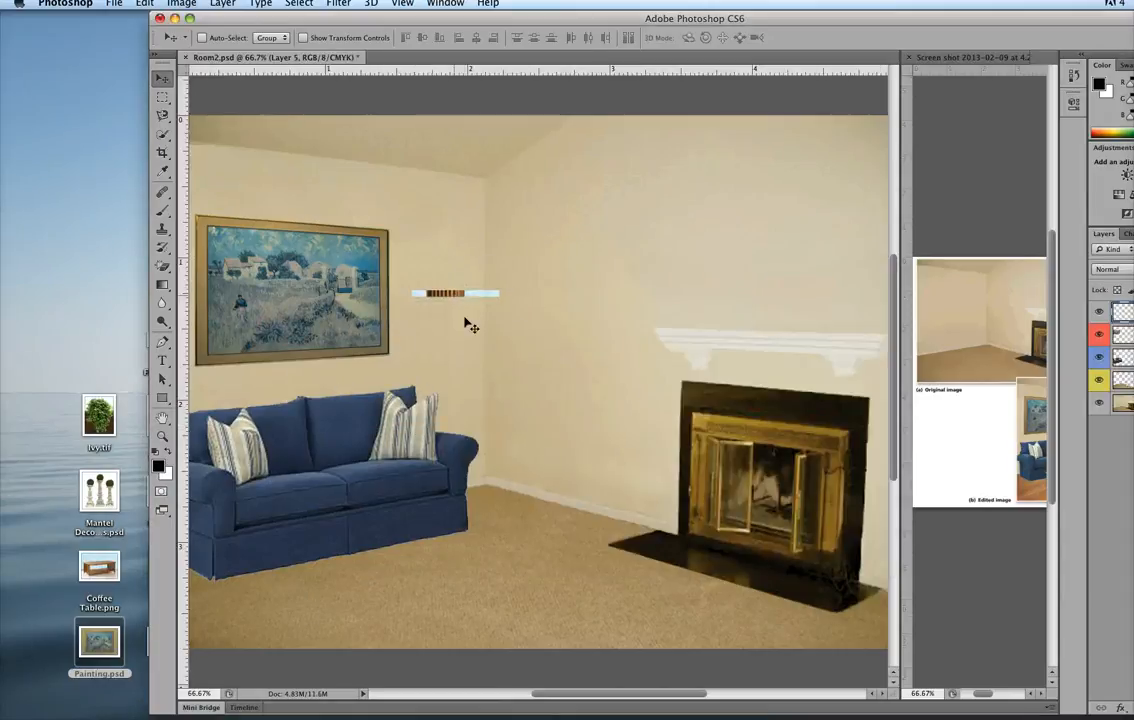
Separate the windows by lowering the main application window and placing Coffee Table.png above it.
drag(663, 17, 663, 350)
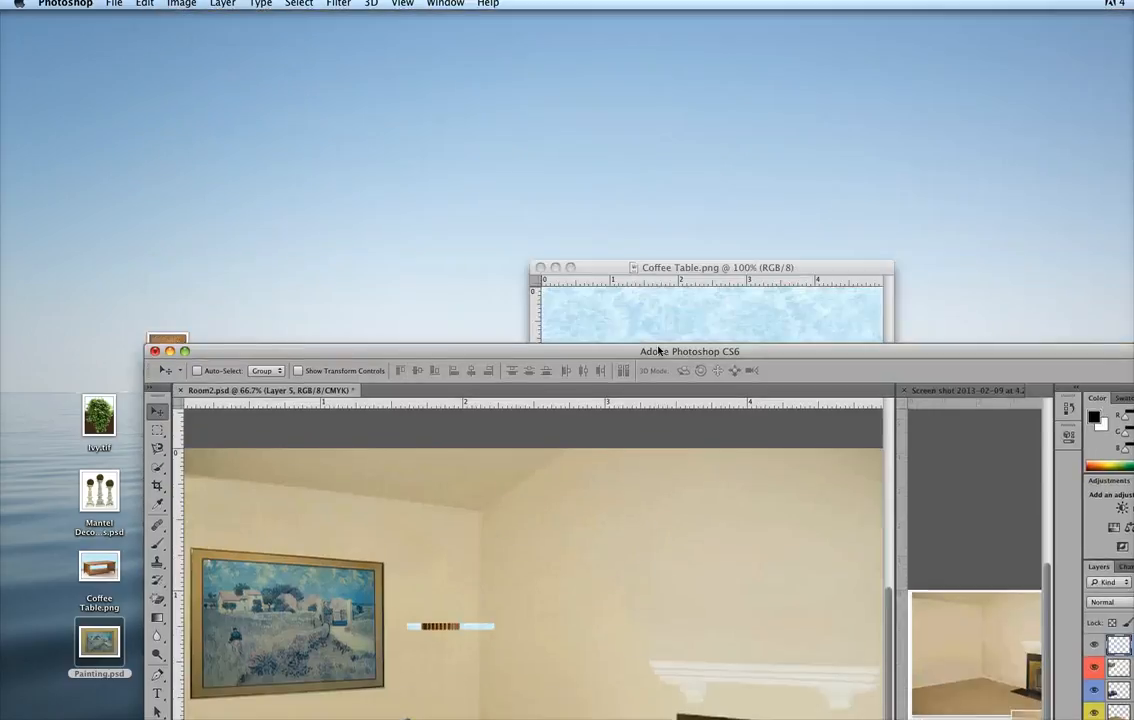
click(664, 272)
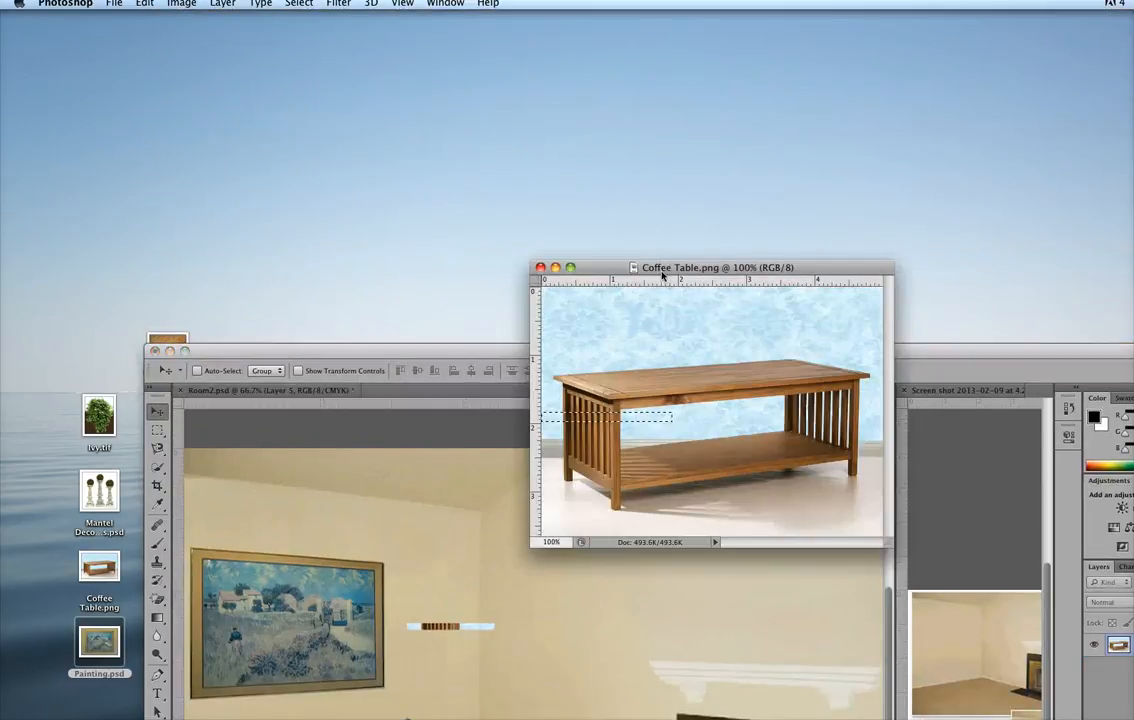
drag(664, 272, 438, 89)
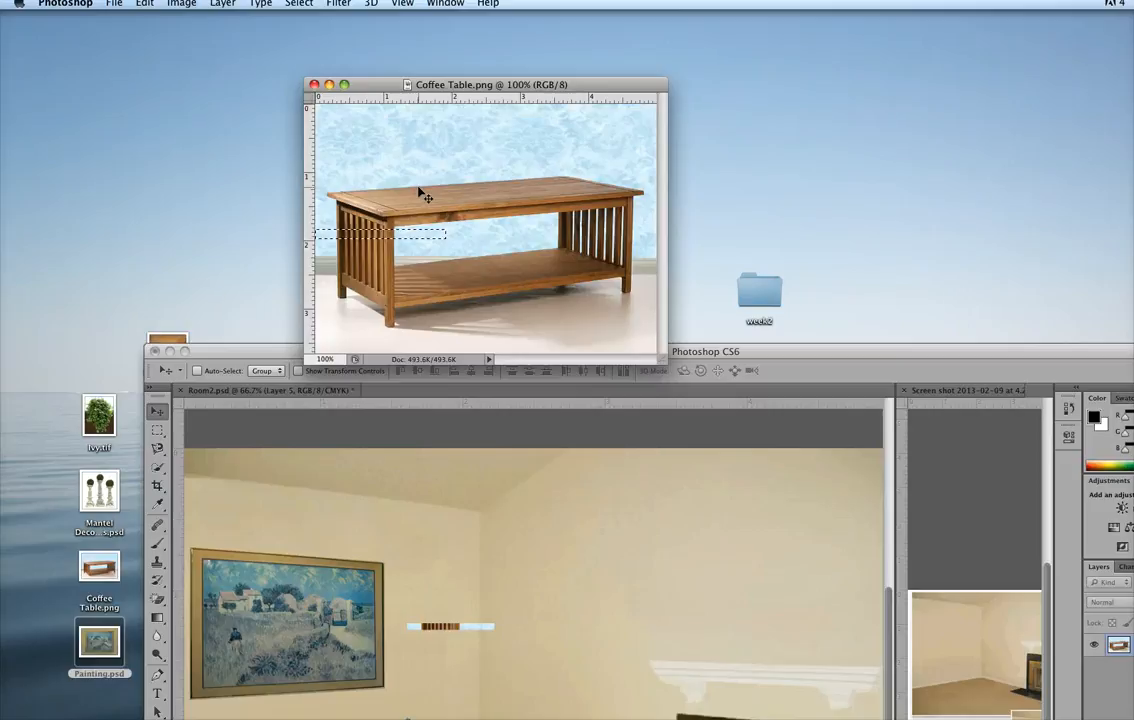
Deselect in Coffee Table.png, move the whole image into Room2.psd and position it in front of the sofa.
key(super+d)
drag(432, 128, 521, 488)
double_click(521, 358)
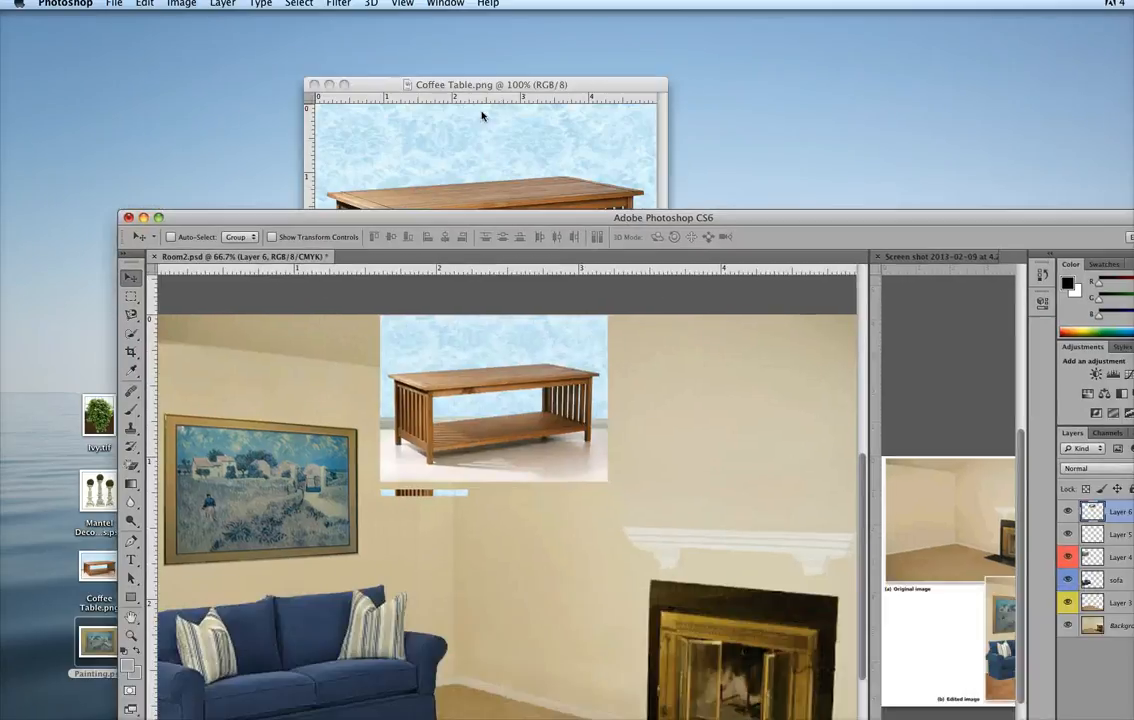
drag(459, 394, 417, 500)
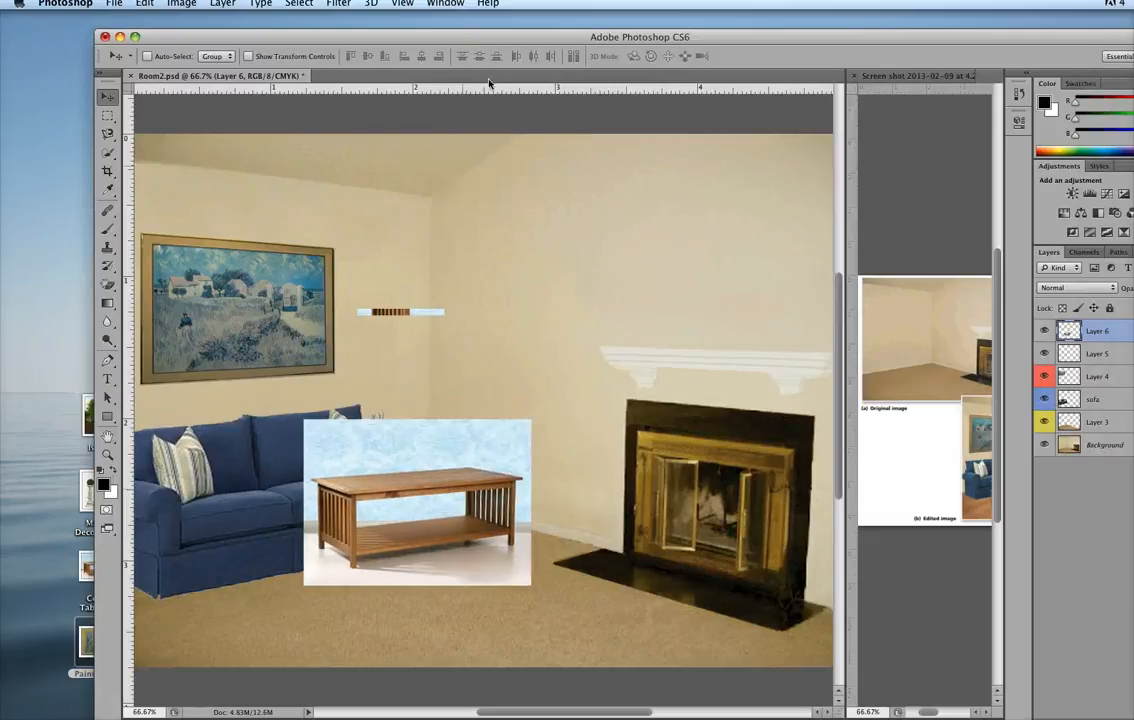
Close the Coffee Table.png document without saving its changes.
drag(490, 37, 498, 395)
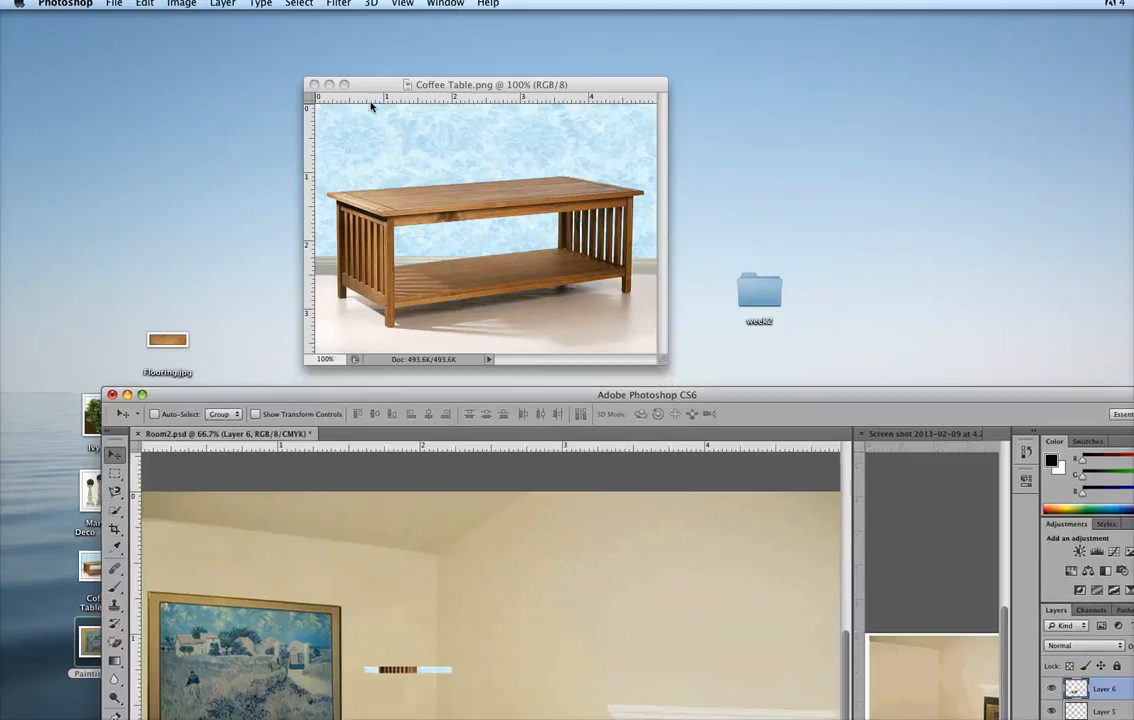
click(371, 107)
click(313, 86)
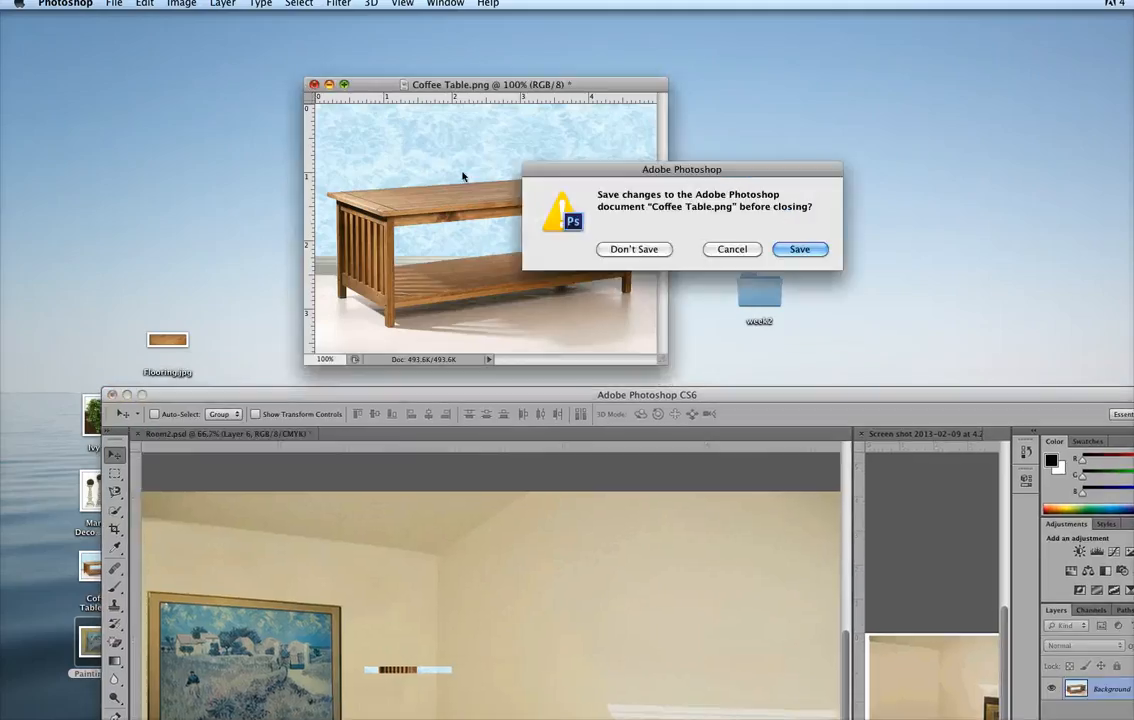
click(641, 248)
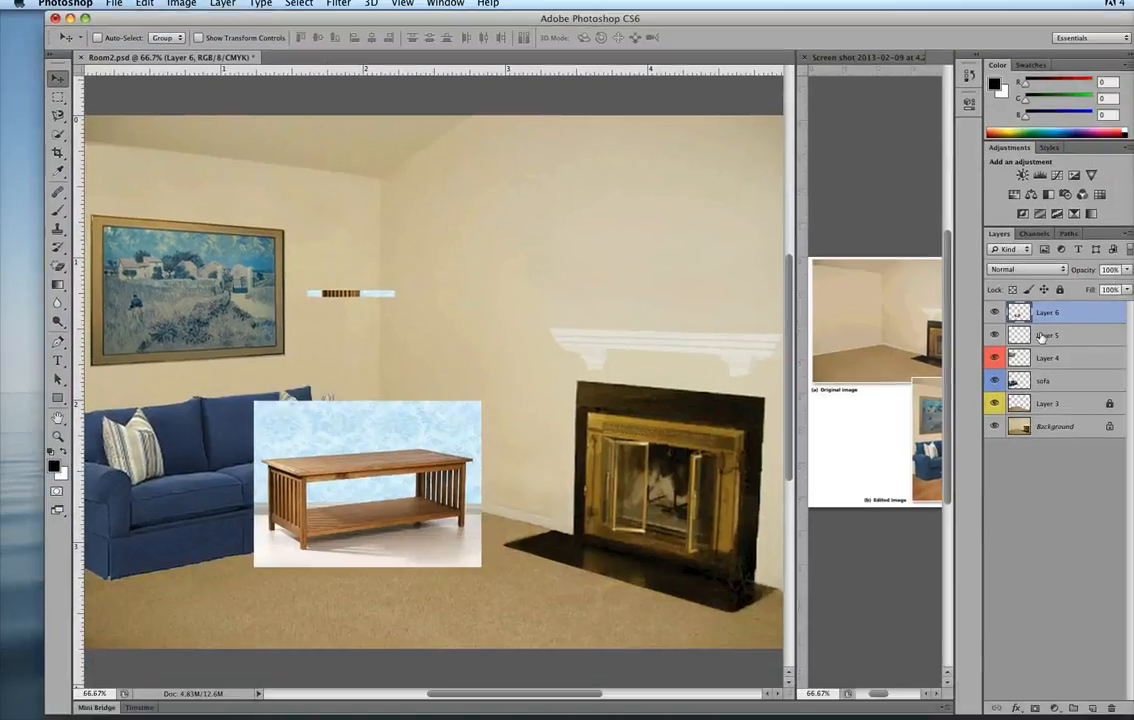
Toggle Layer 6's visibility to check the coffee table layer, and hide every other layer so only it shows.
click(993, 313)
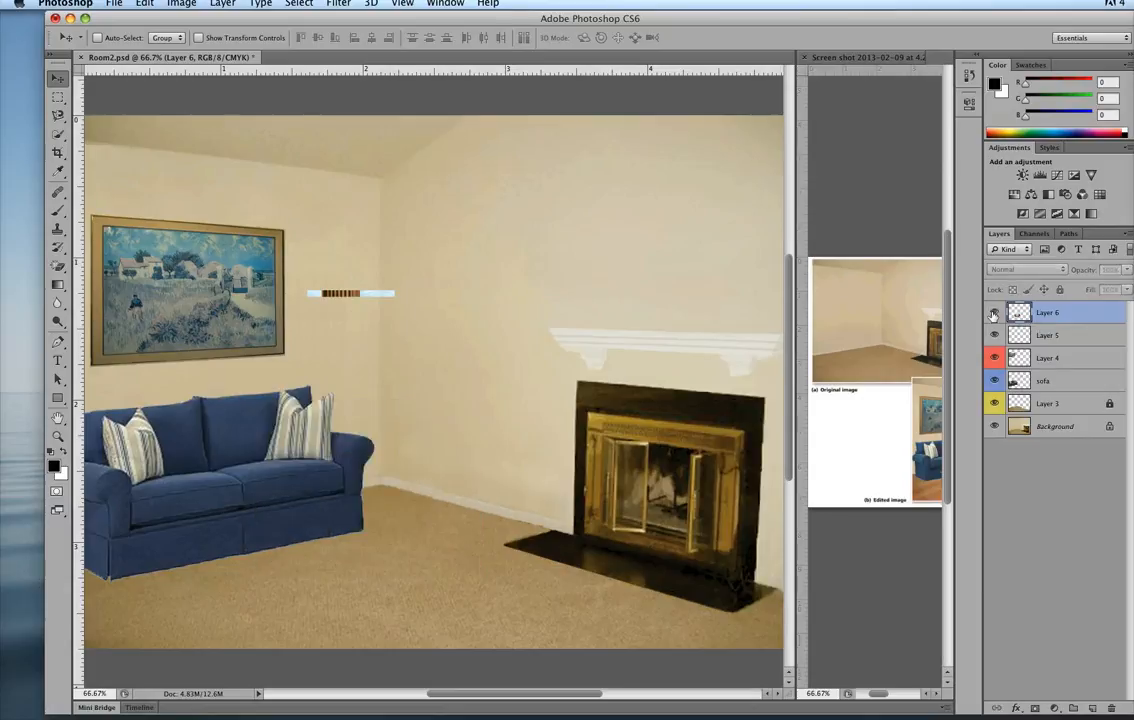
click(993, 314)
click(994, 314)
click(994, 314)
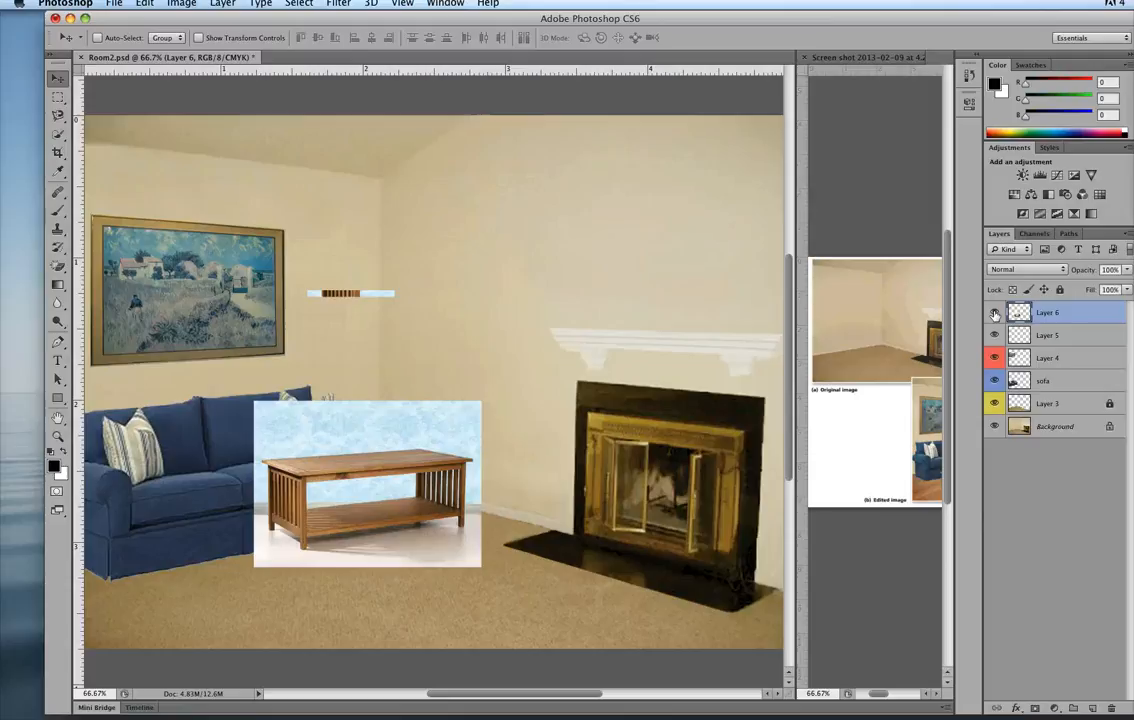
click(994, 314)
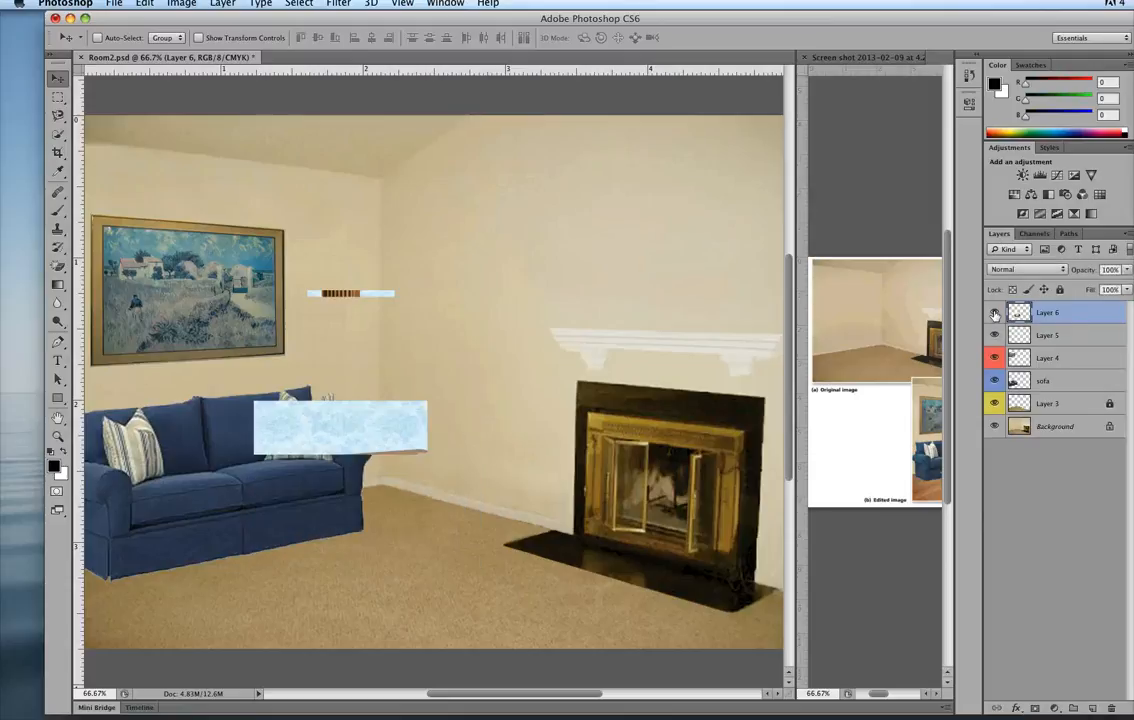
click(994, 314)
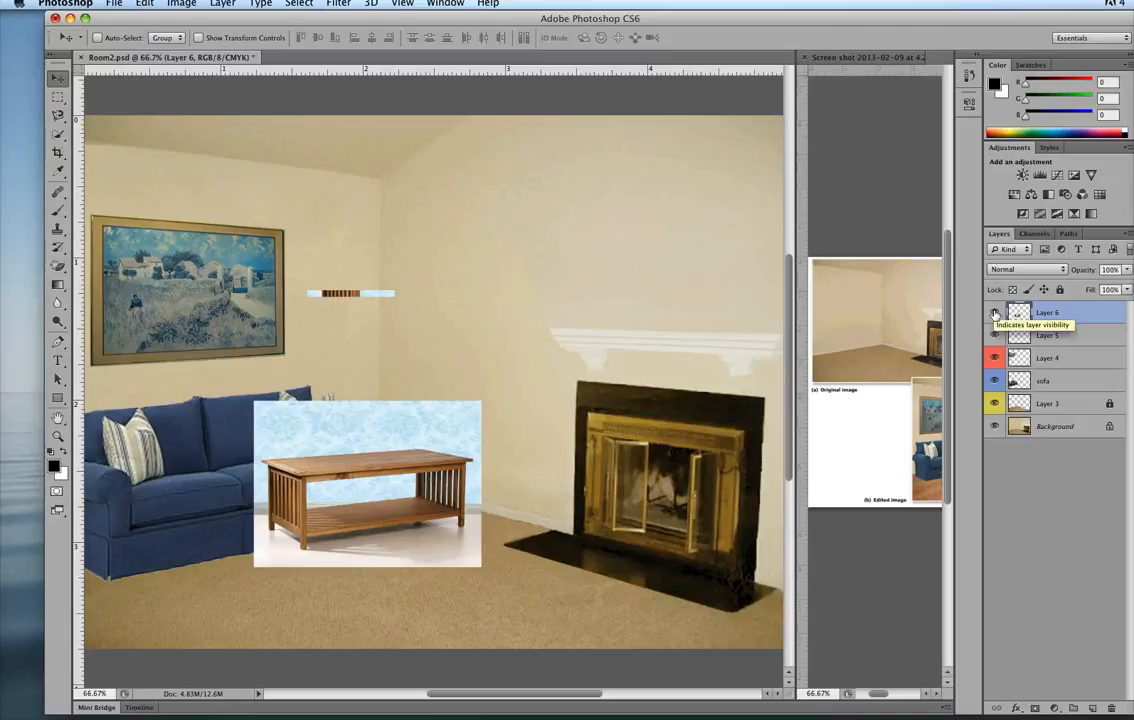
alt+click(994, 314)
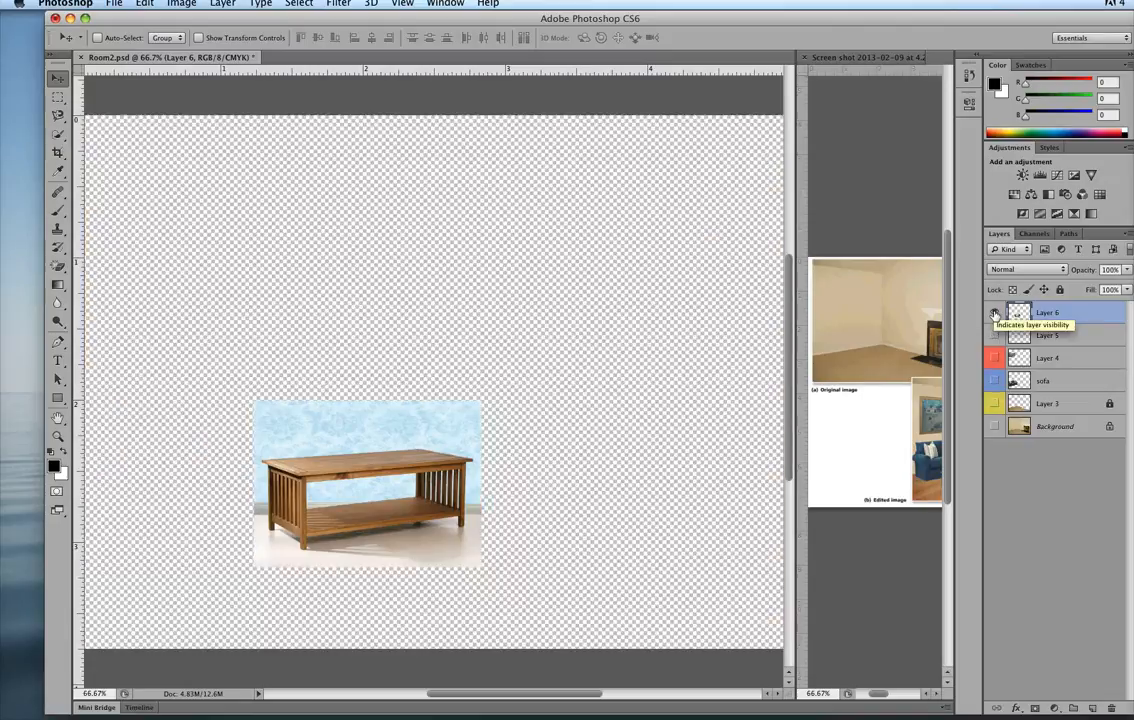
Show all the layers again and delete Layer 5 with the stray strip of table image on the wall.
alt+click(995, 314)
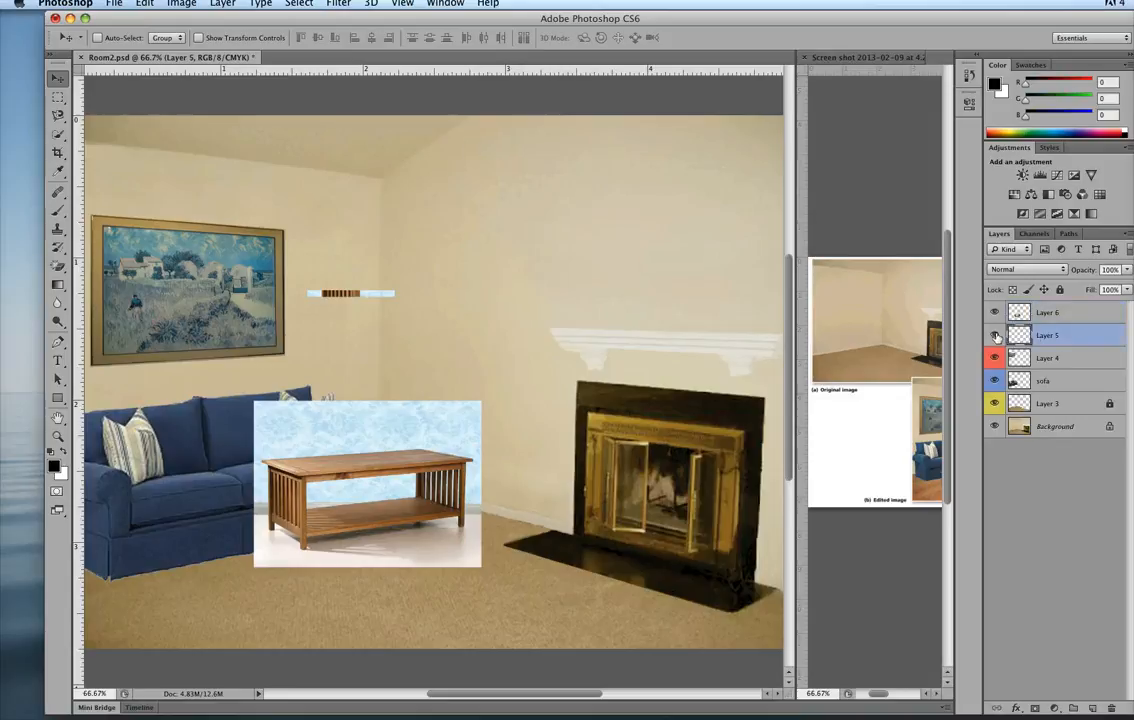
click(1078, 332)
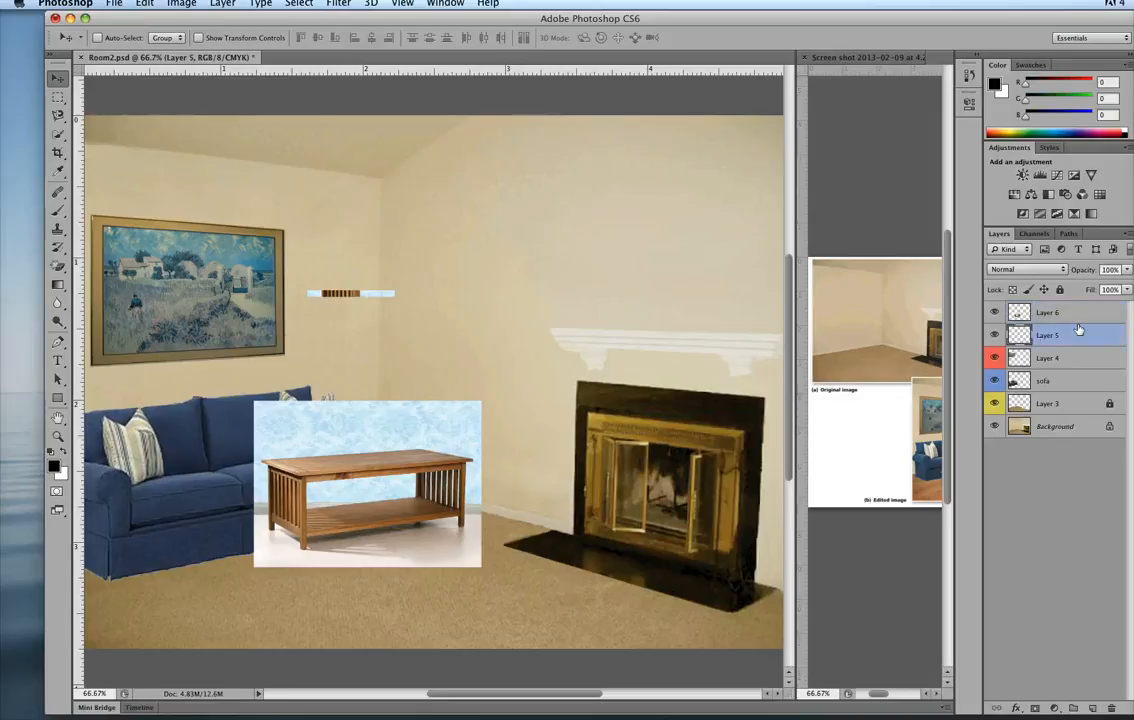
alt+click(995, 337)
alt+click(995, 337)
key(Delete)
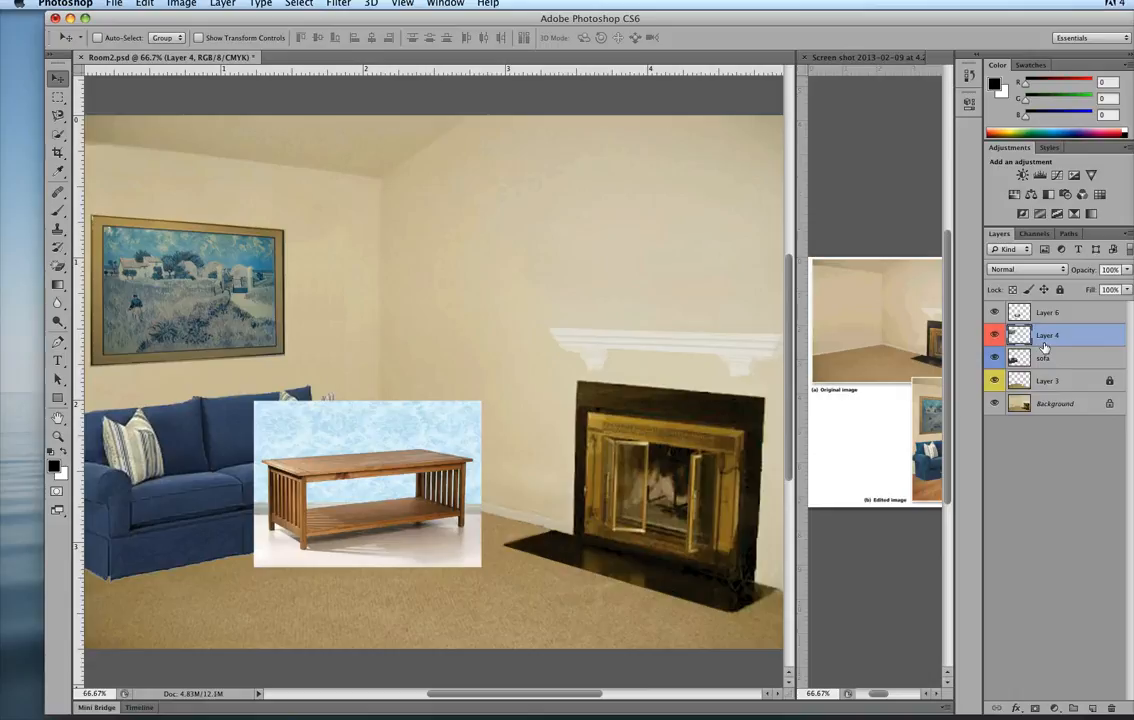
Rename Layer 4, which holds the framed picture, as painting.
key(alt+bracketright)
click(1040, 337)
double_click(1045, 336)
text(picnting)
key(Return)
Rename Layer 6, which holds the table image, as coffetable.
double_click(1050, 312)
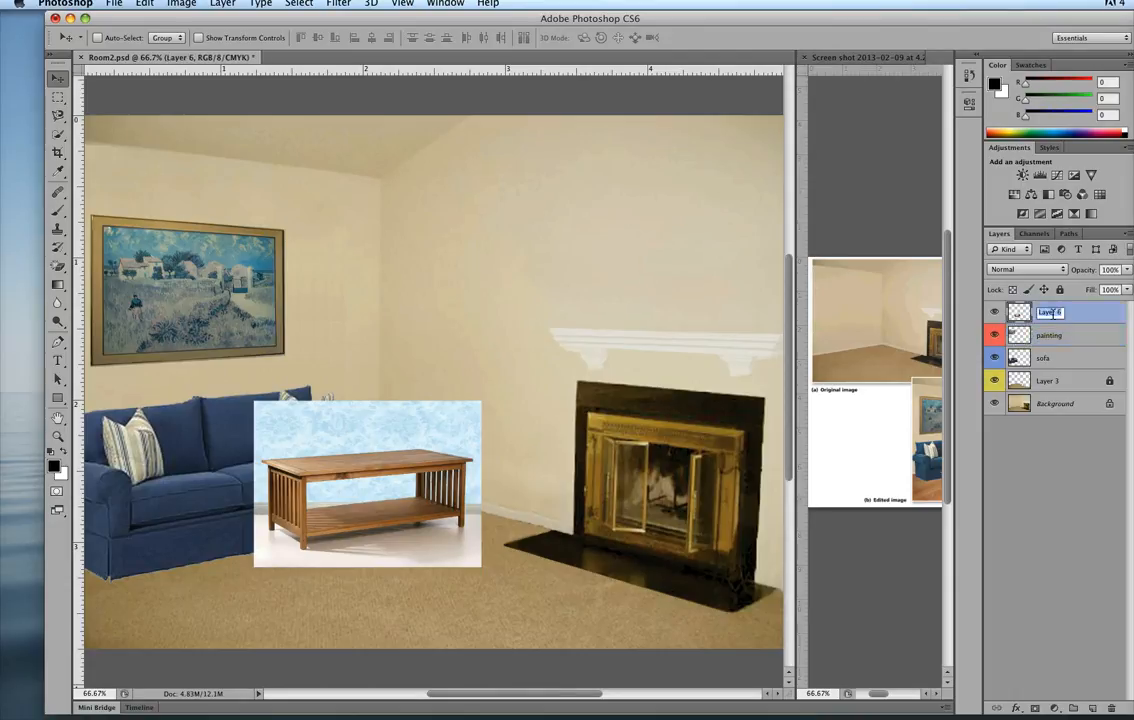
text(coffeetable)
key(Return)
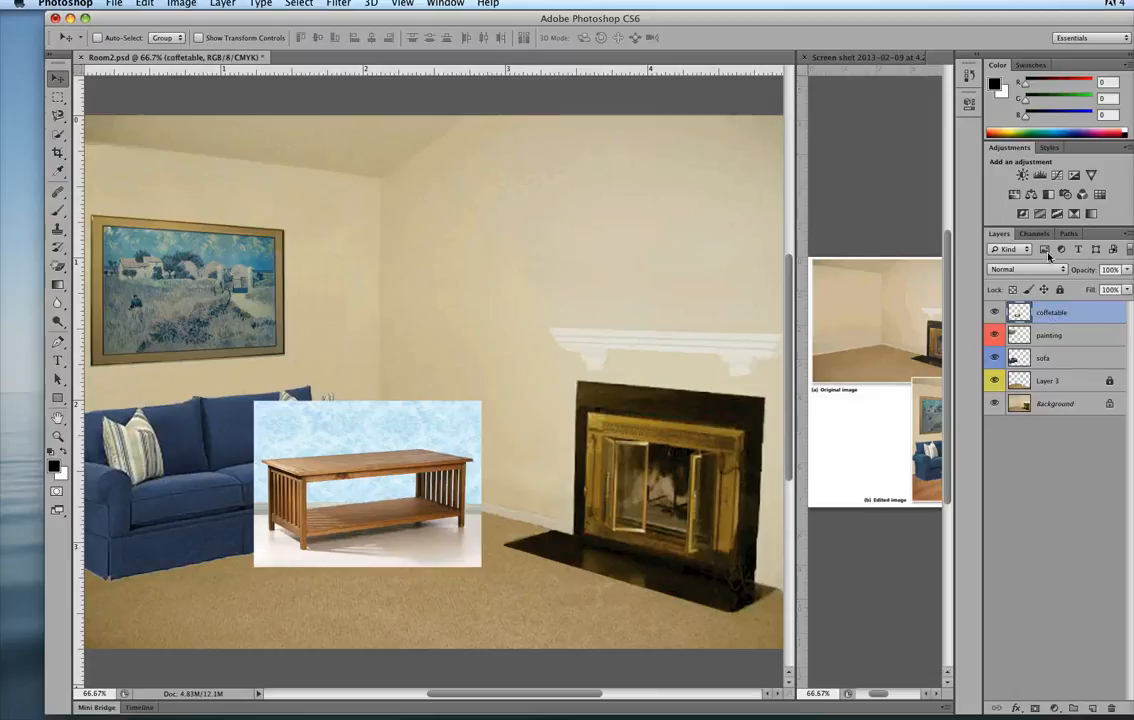
Give the coffetable layer a gray color label and move the table image slightly down and to the left.
right_click(996, 311)
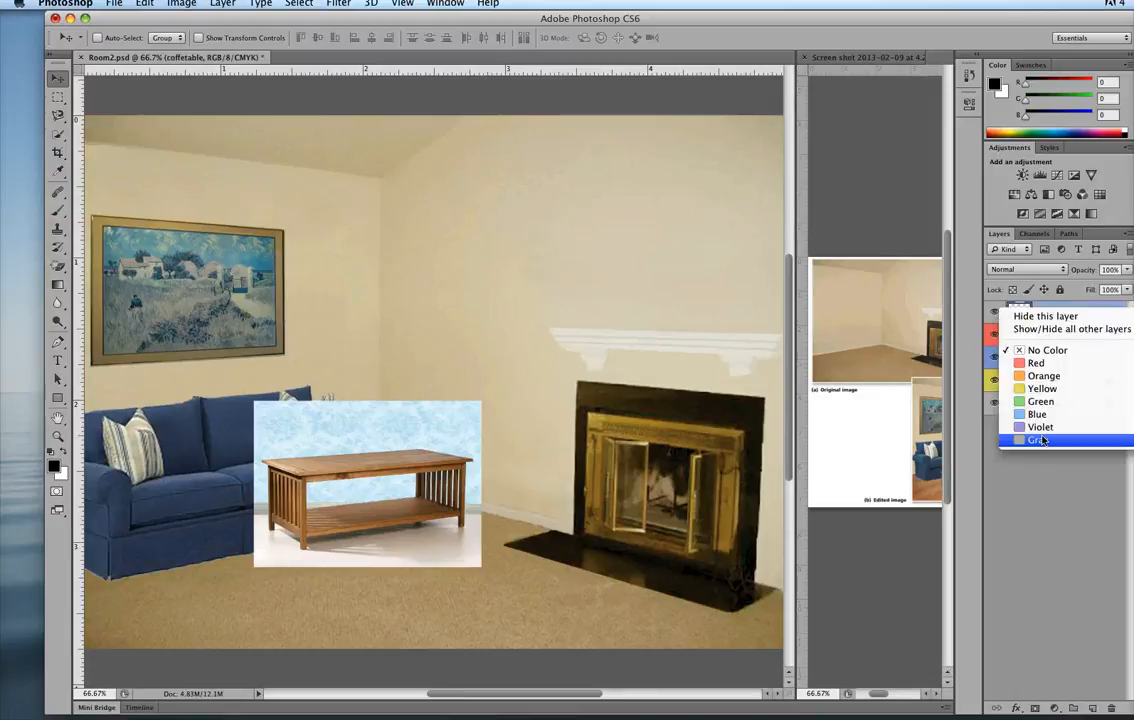
click(1041, 441)
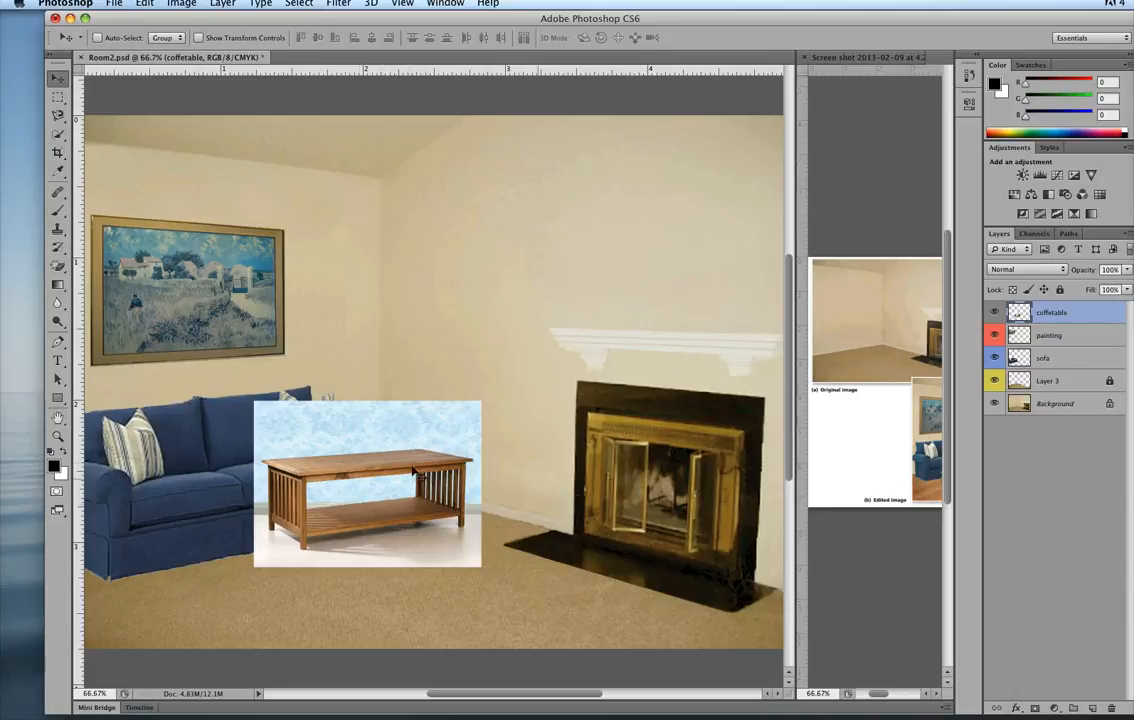
drag(361, 467, 328, 499)
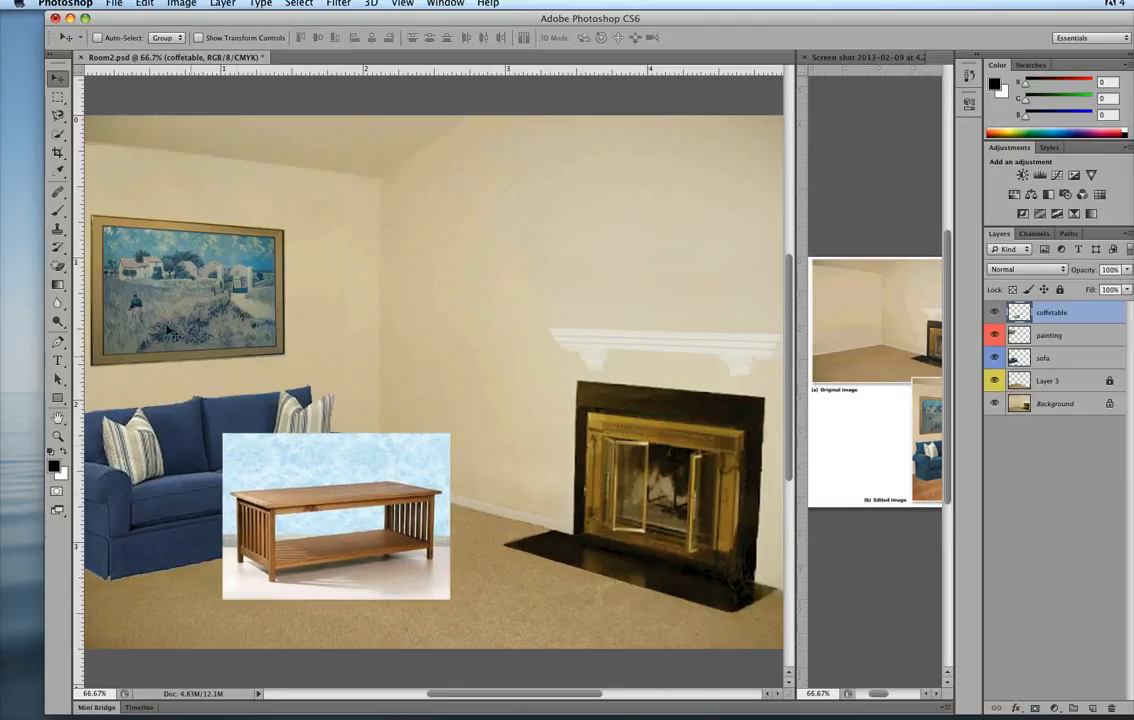
Switch from the Magic Eraser to the regular Eraser tool and set its mode to Brush.
key(e)
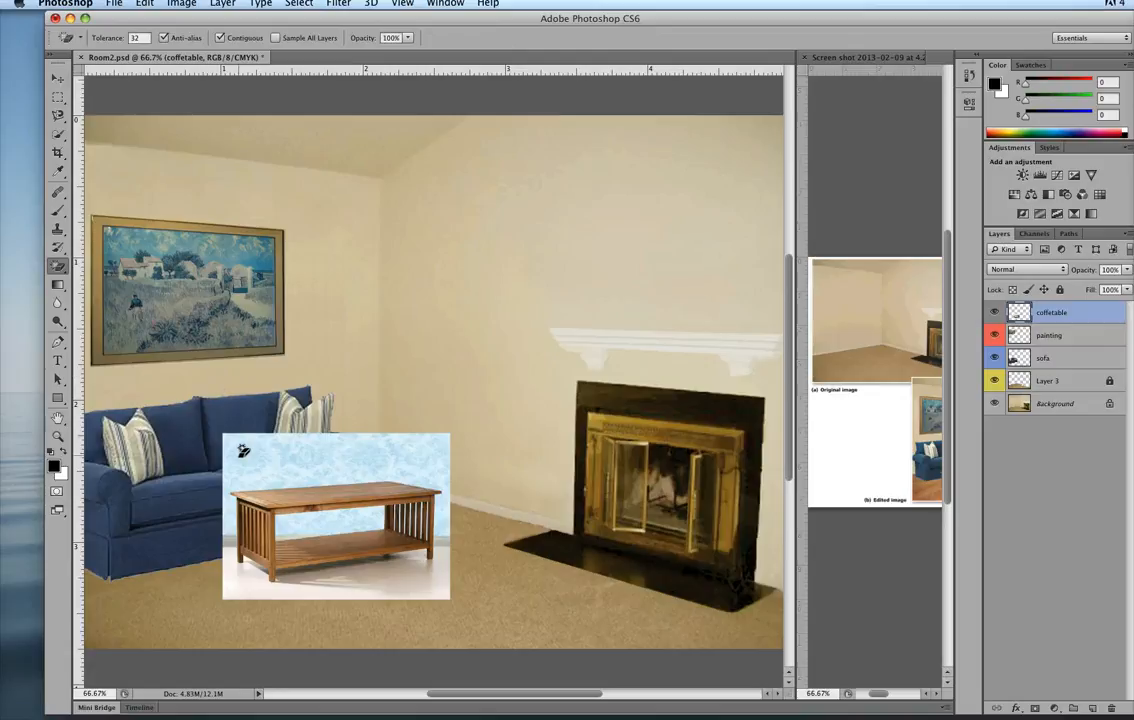
click(57, 270)
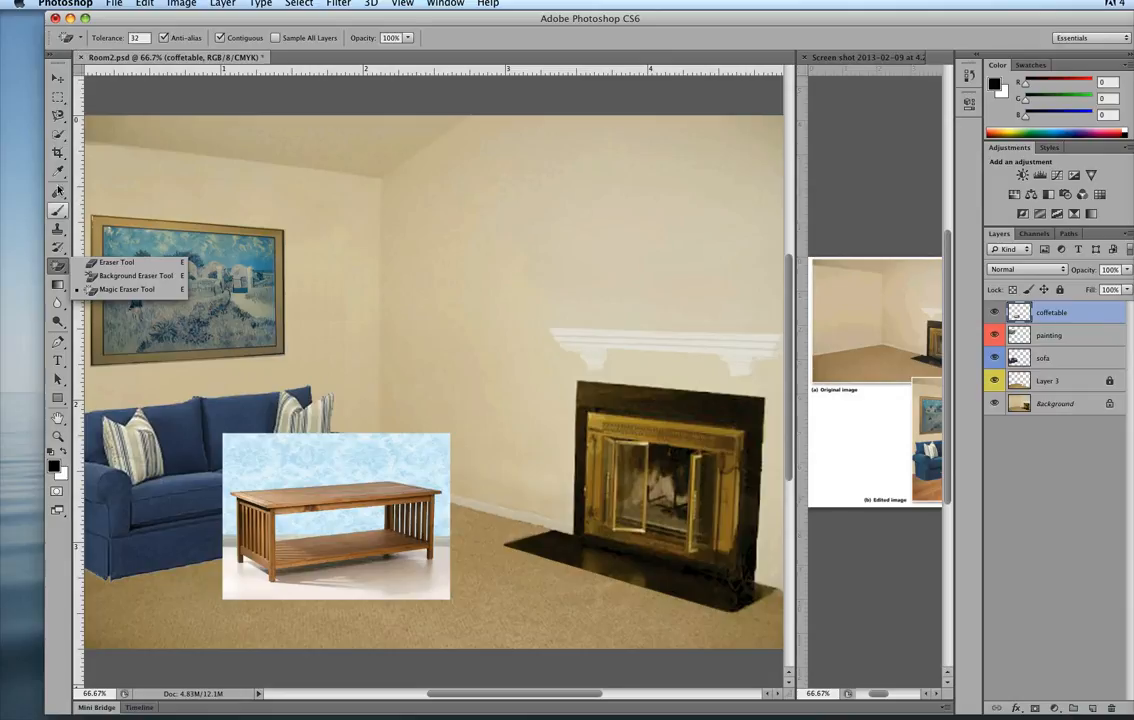
click(92, 266)
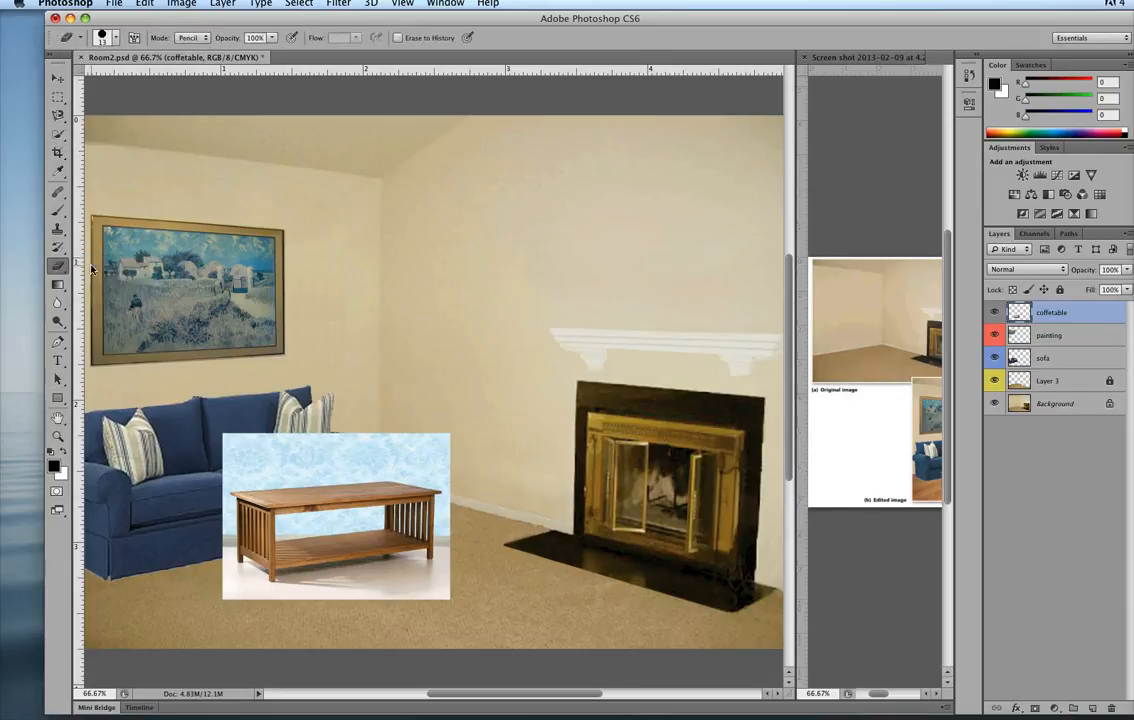
click(191, 37)
click(193, 37)
click(191, 37)
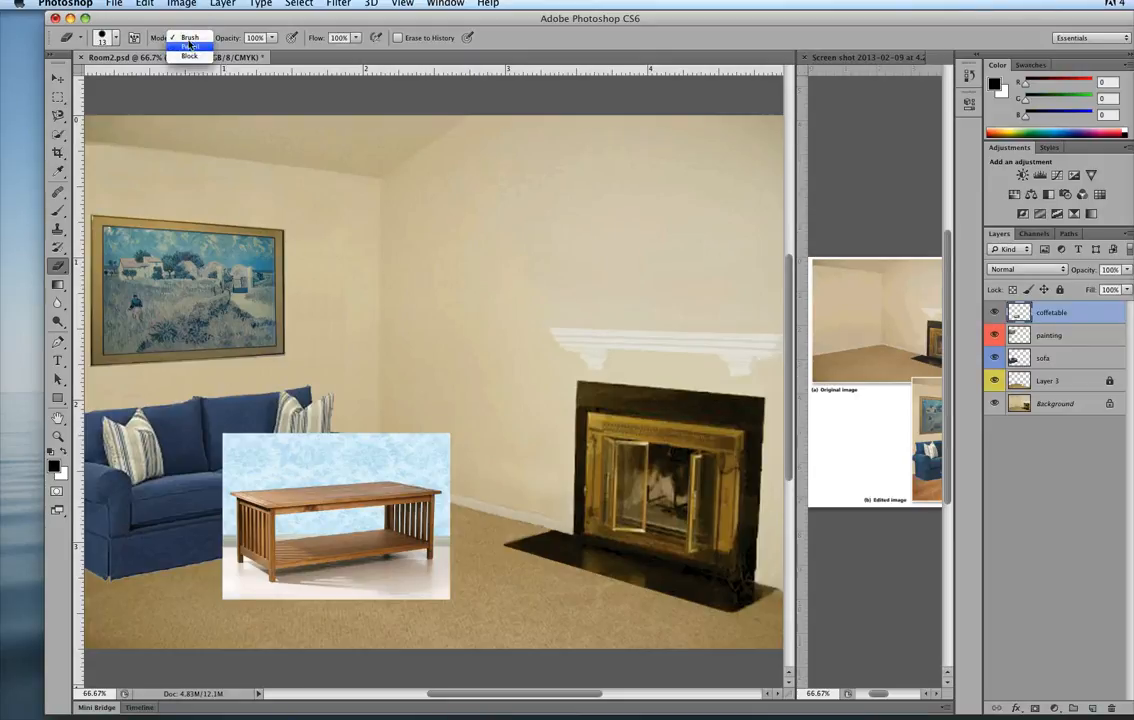
click(290, 443)
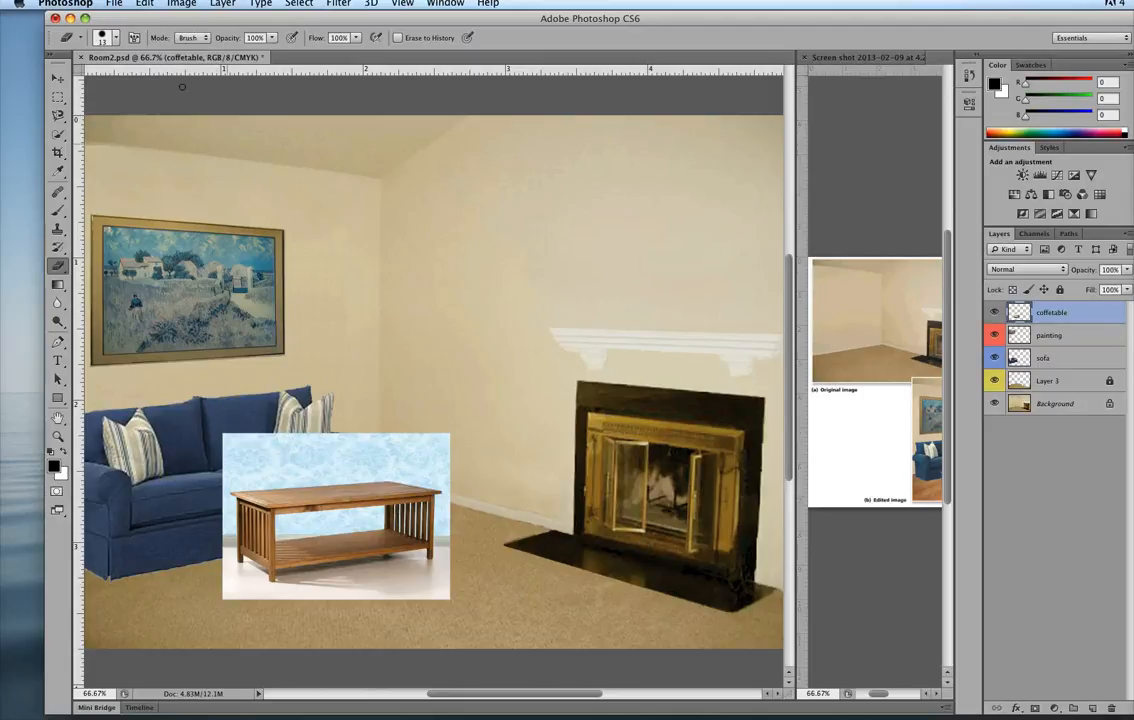
Try the Eraser in Block mode with a stroke across the blue backdrop above the table, and undo it.
click(190, 37)
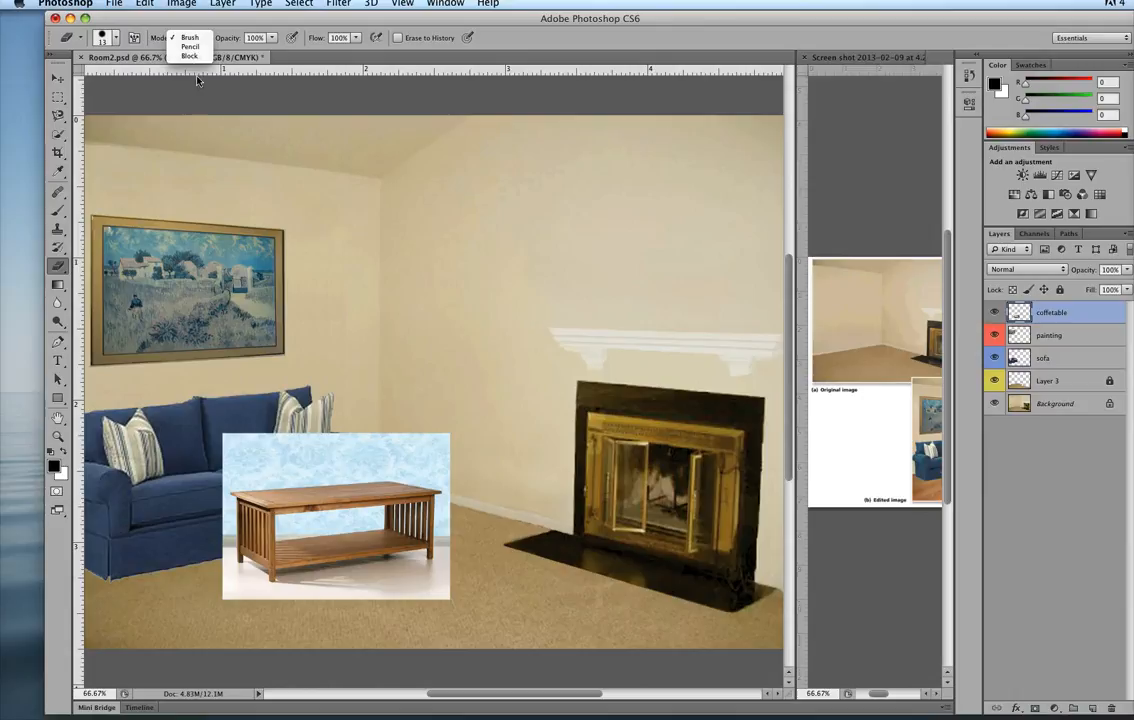
click(190, 56)
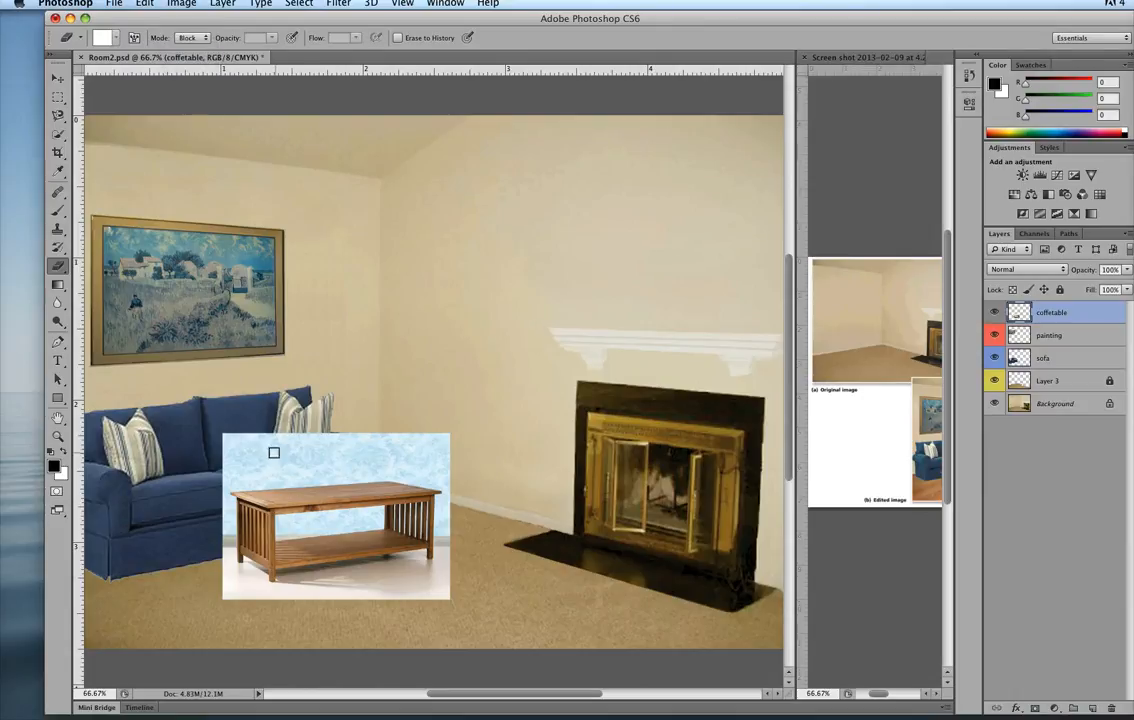
drag(273, 449, 388, 462)
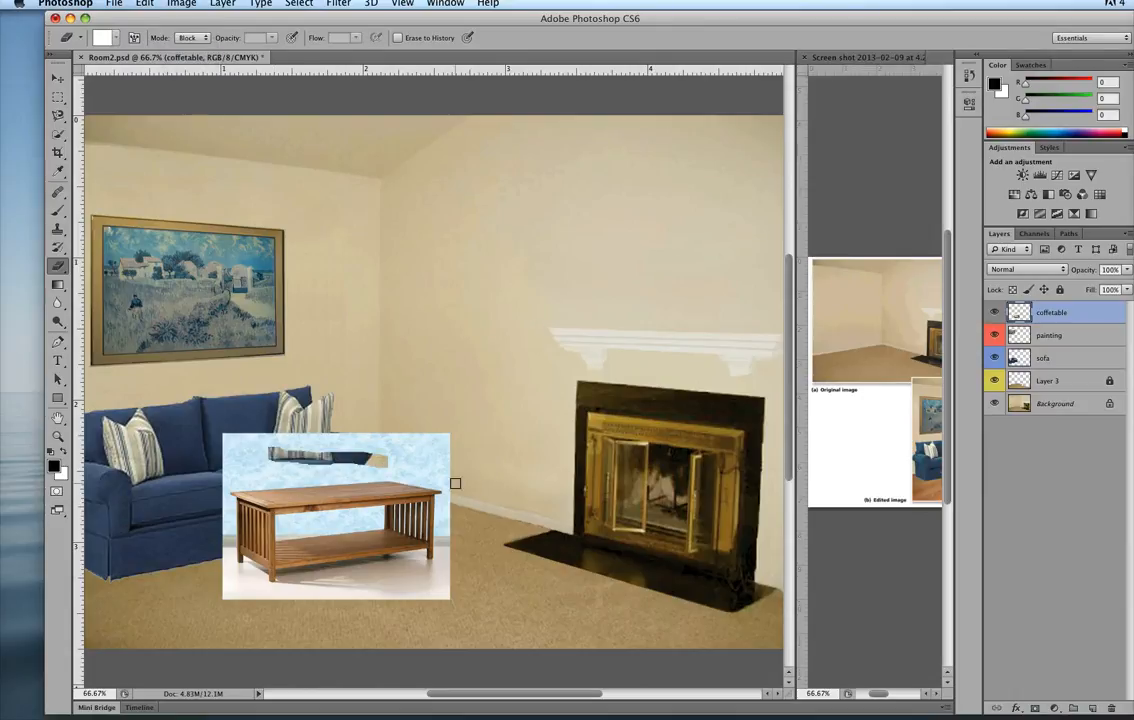
key(ctrl+z)
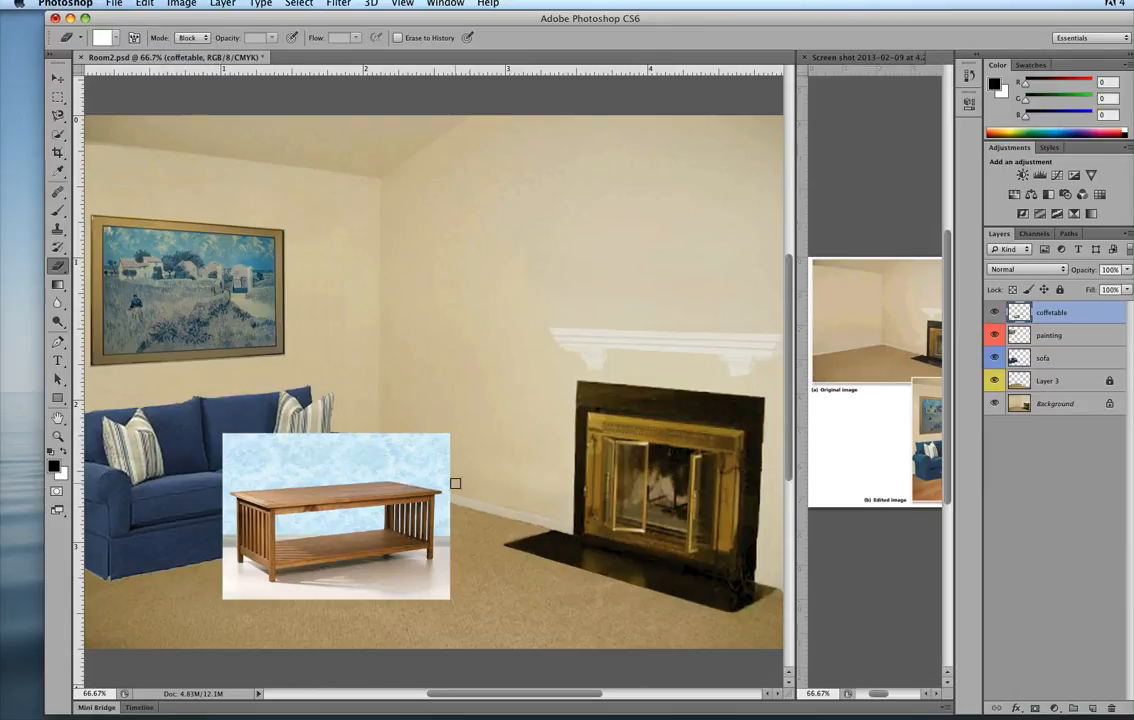
Set the Eraser to Brush mode and erase a looping stroke in the blue backdrop above the table.
click(59, 269)
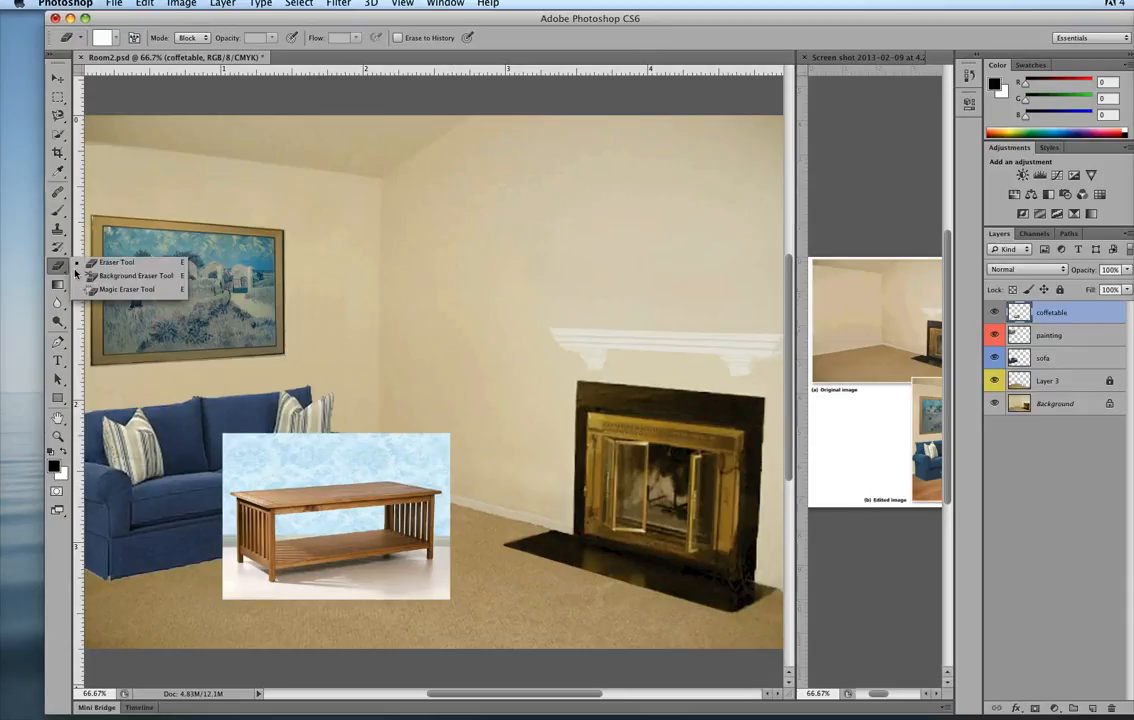
click(112, 262)
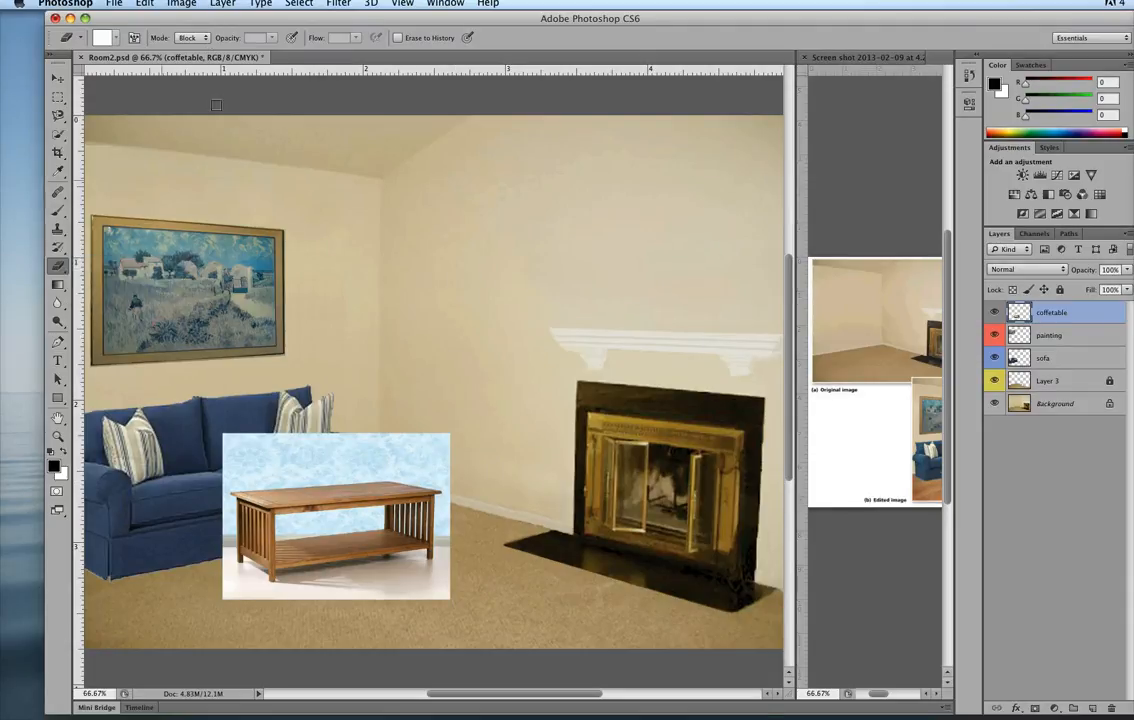
click(191, 38)
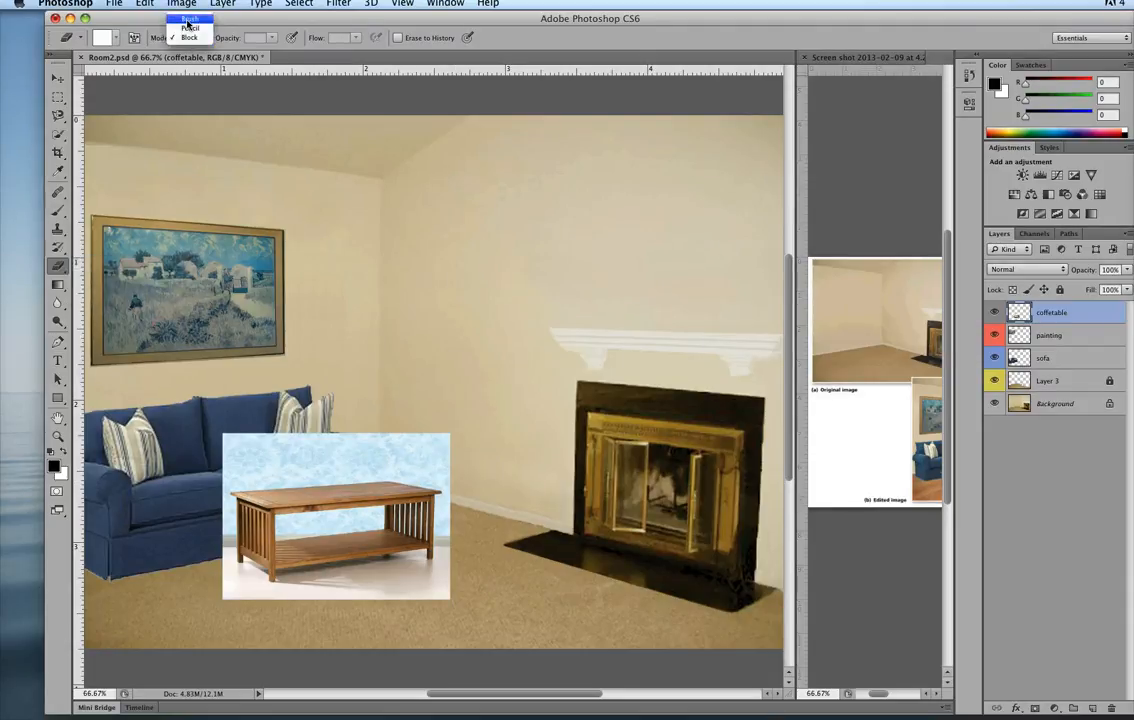
click(189, 20)
mouse_move(252, 460)
mouse_down()
mouse_move(314, 449)
mouse_move(282, 446)
mouse_move(287, 459)
mouse_up()
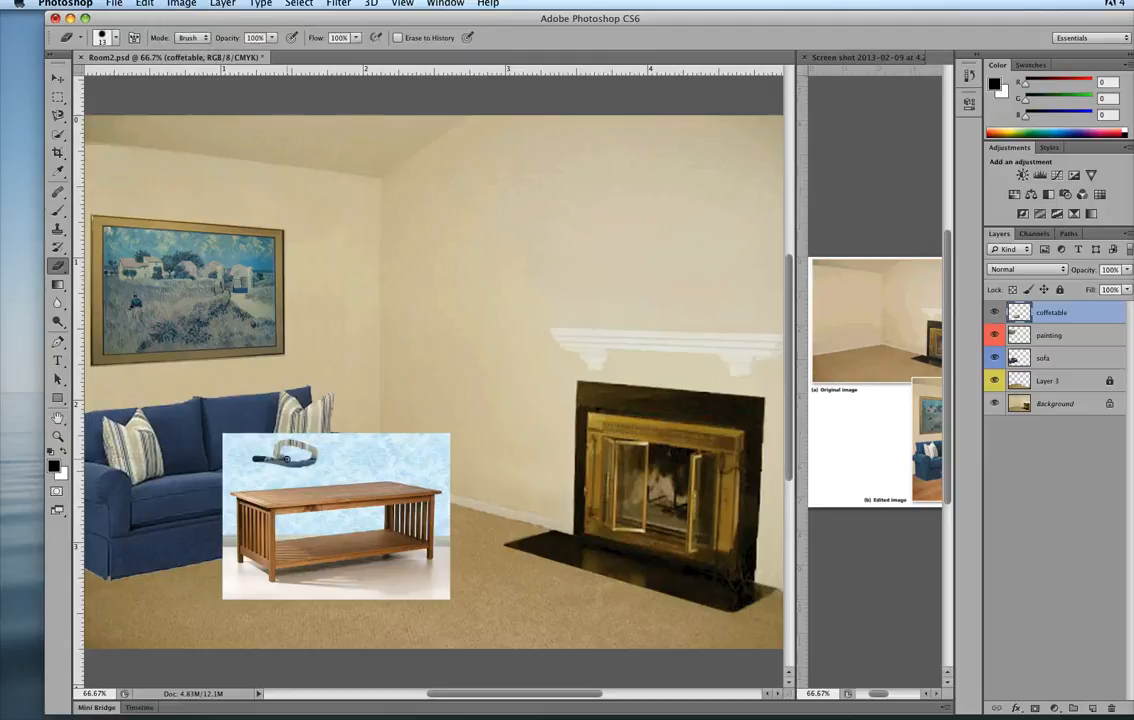
Erase a curved stroke beside the first in Pencil mode, and compare both strokes' edges at 200% zoom.
click(190, 37)
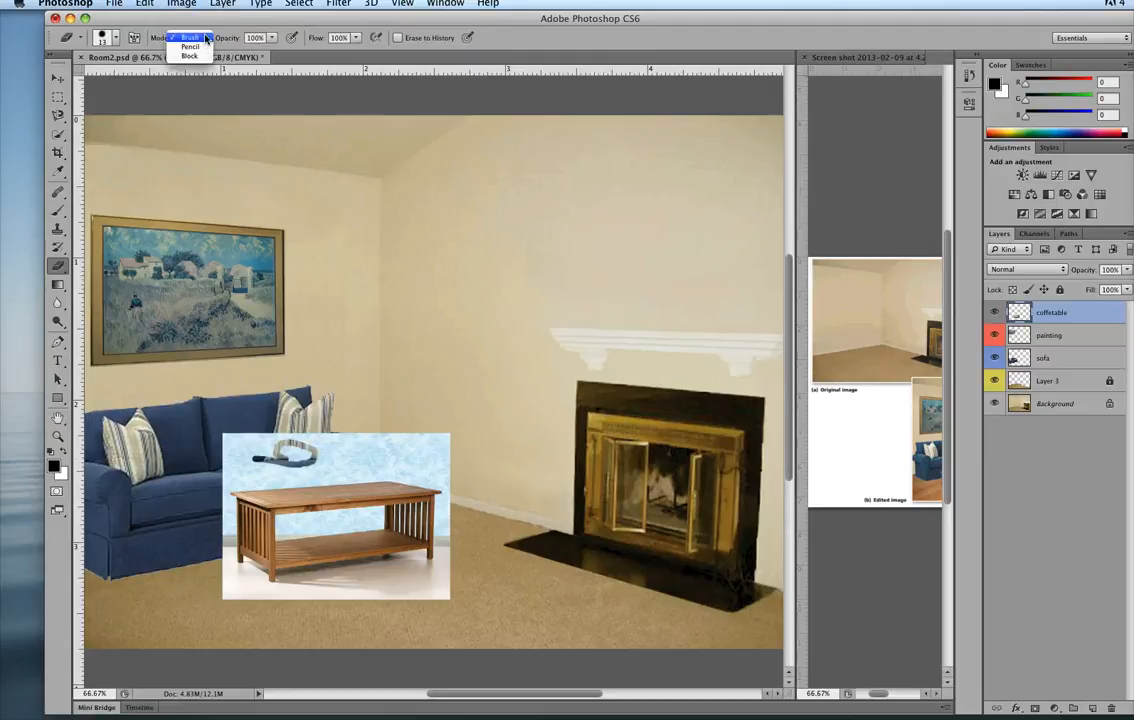
click(186, 46)
mouse_move(360, 458)
mouse_down()
mouse_move(348, 446)
mouse_move(368, 462)
mouse_up()
key(super+plus)
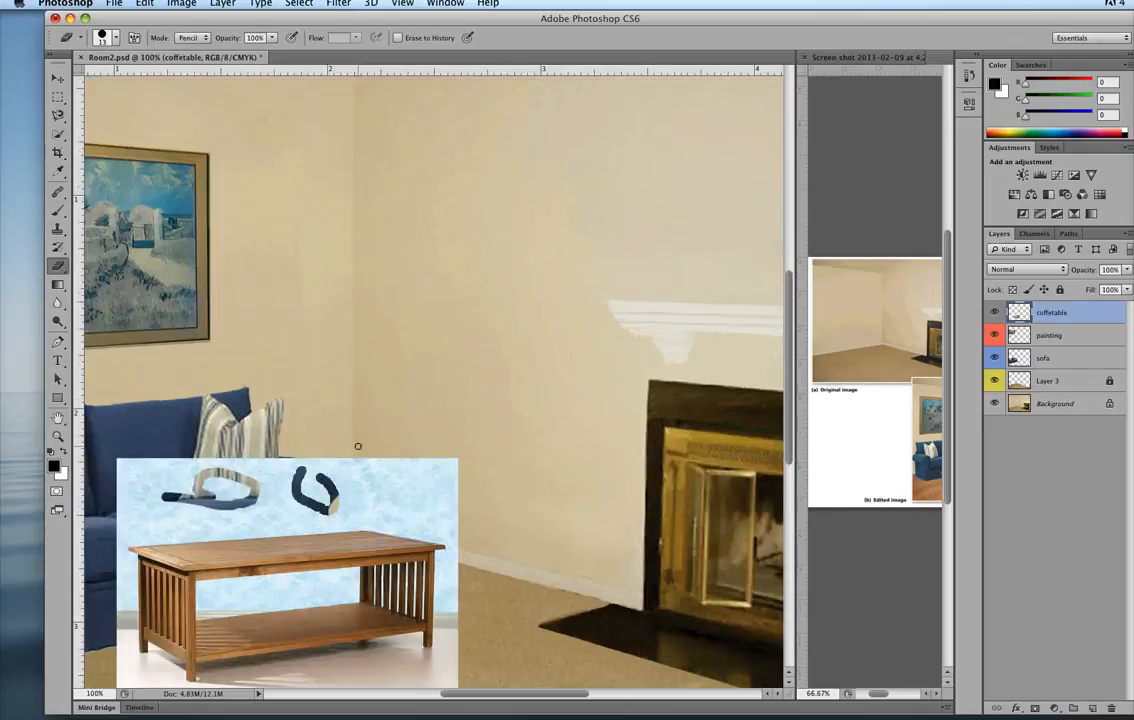
key(super+plus)
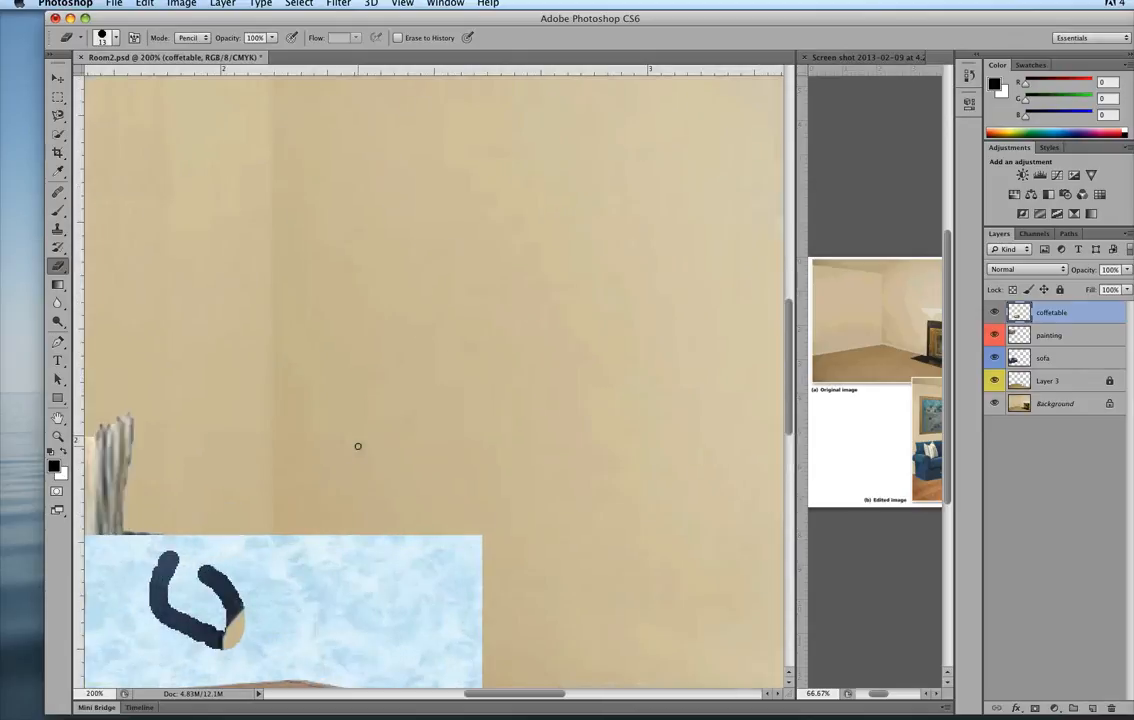
key(space)
mouse_move(333, 541)
mouse_down()
mouse_move(360, 501)
mouse_move(519, 375)
mouse_up()
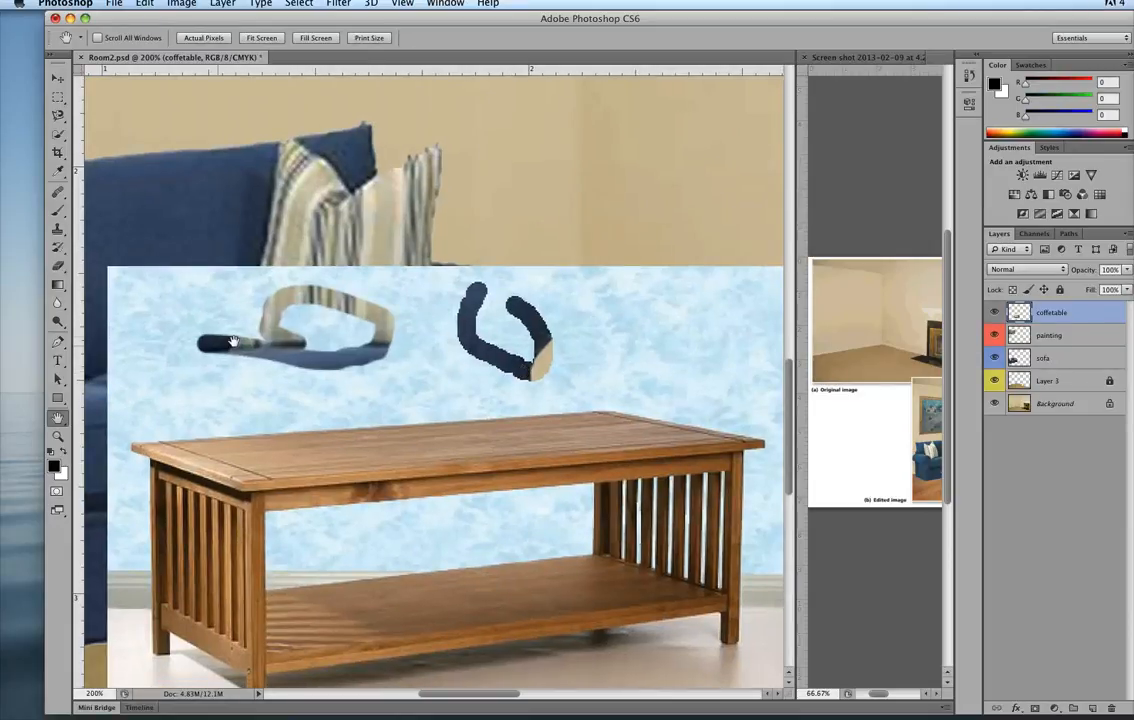
Undo both test eraser strokes on the coffetable layer and switch to the Magic Eraser tool.
key(super+z)
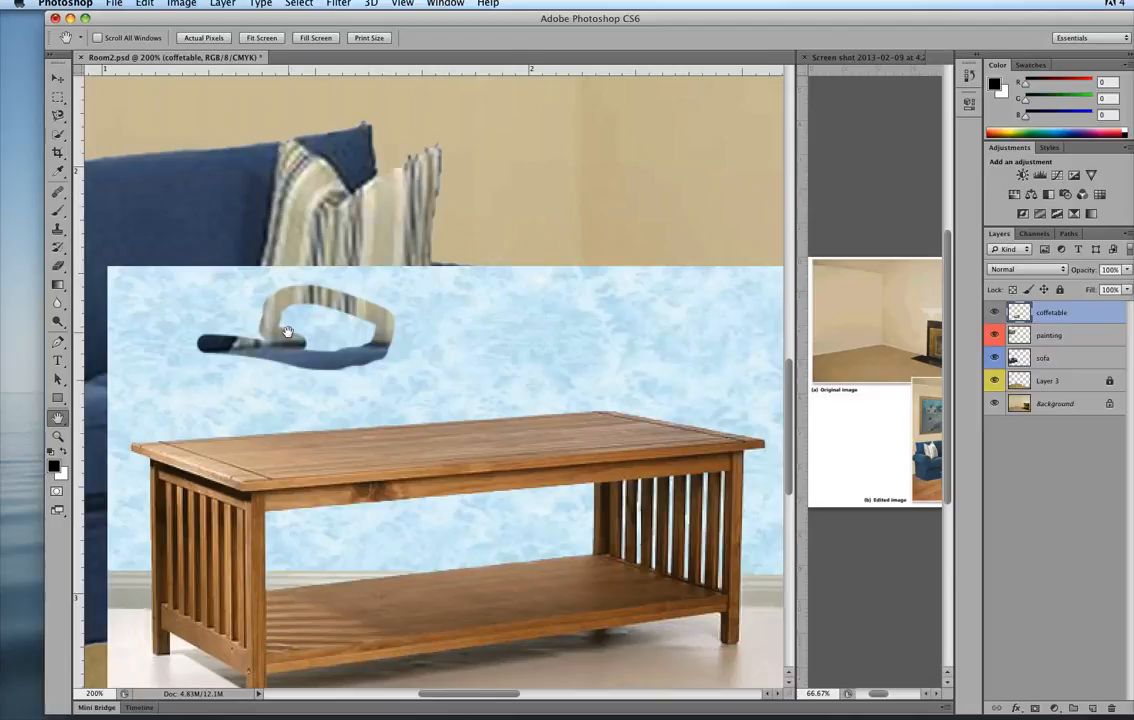
key(alt+super+z)
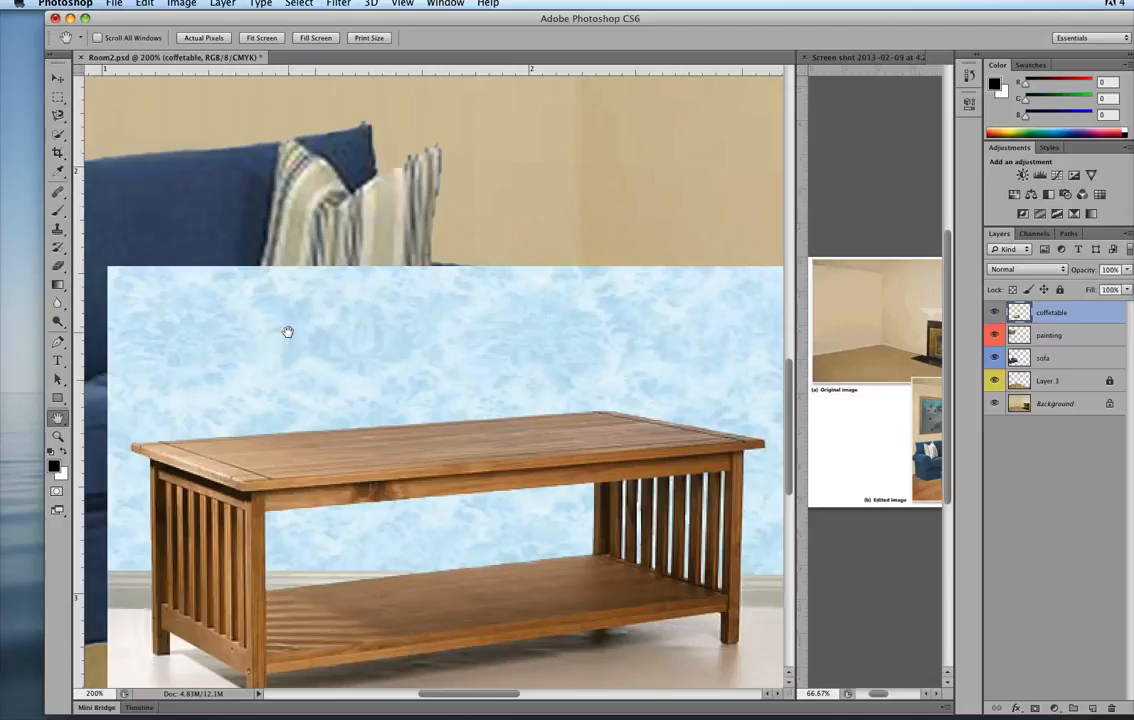
click(61, 268)
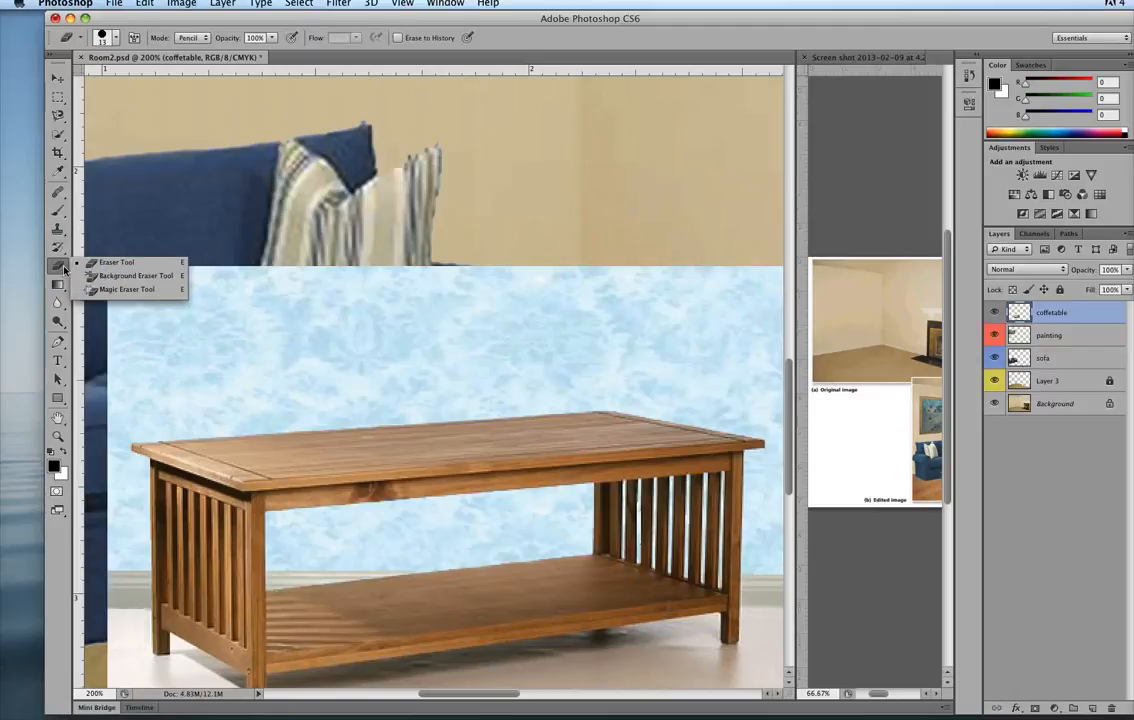
click(118, 289)
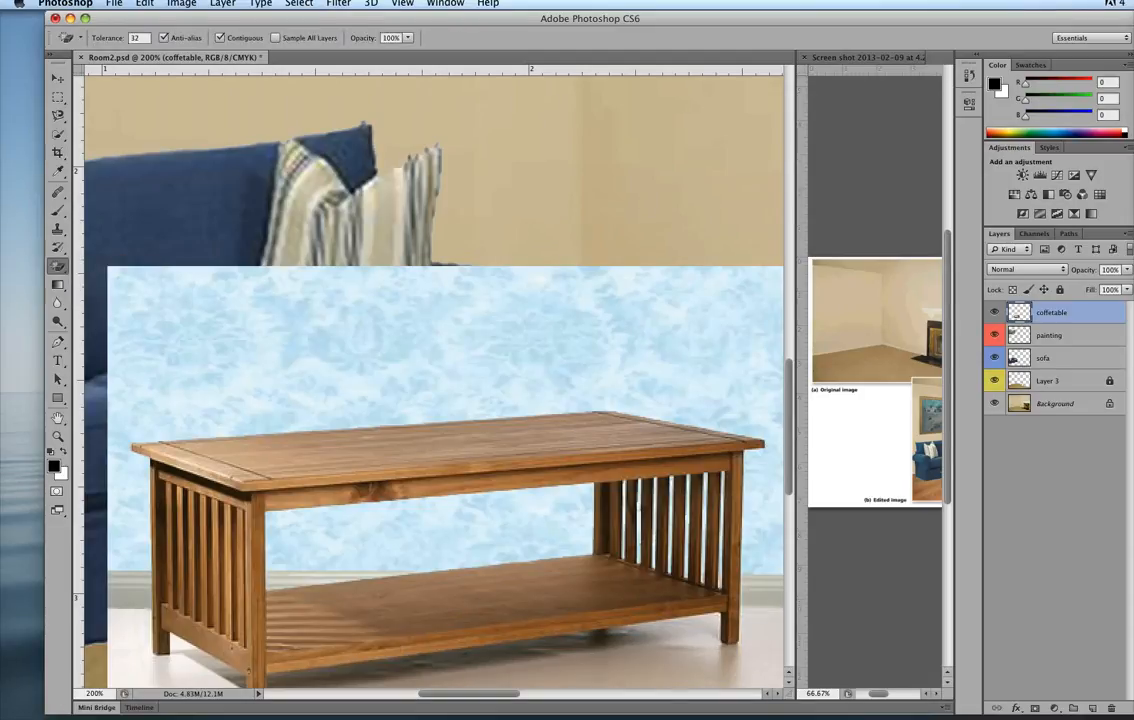